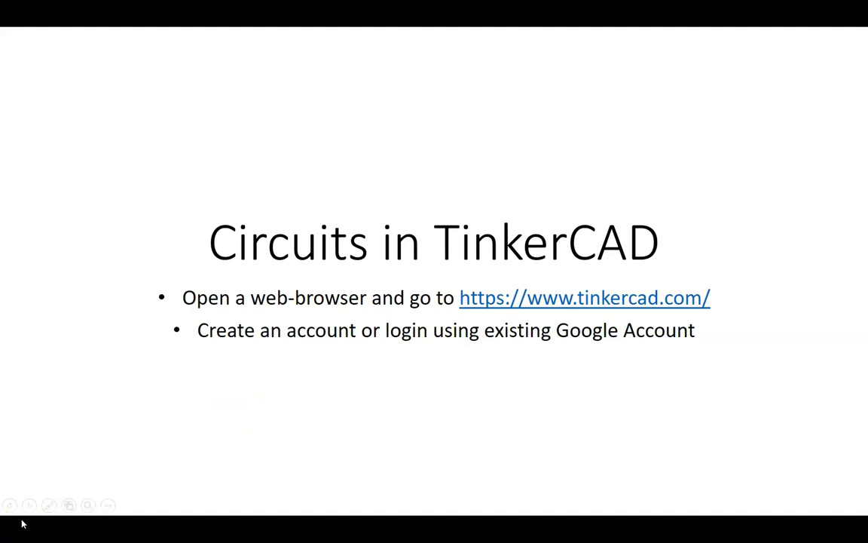
- Leave the 'Circuits in TinkerCAD' slideshow and bring up tinkercad.com in Chrome
key(alt+Tab)
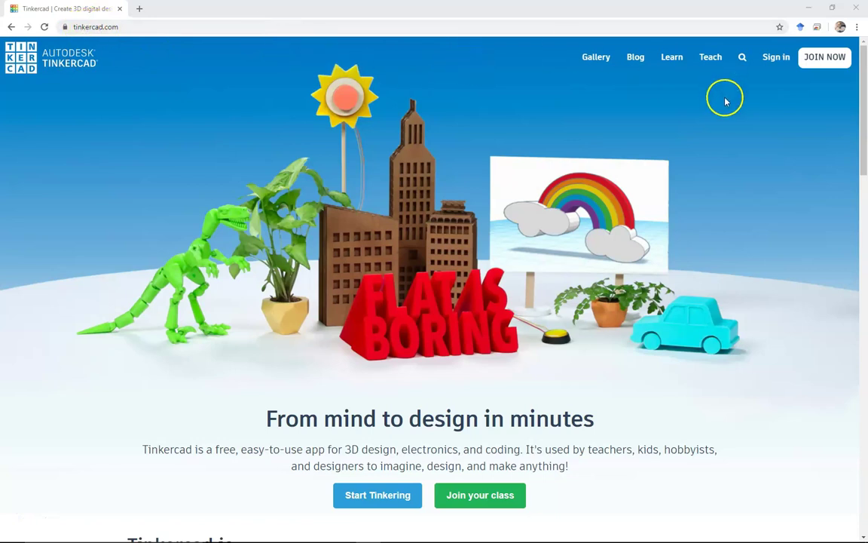
- Make the browser full screen and go to Tinkercad's Join Now page
key(F11)
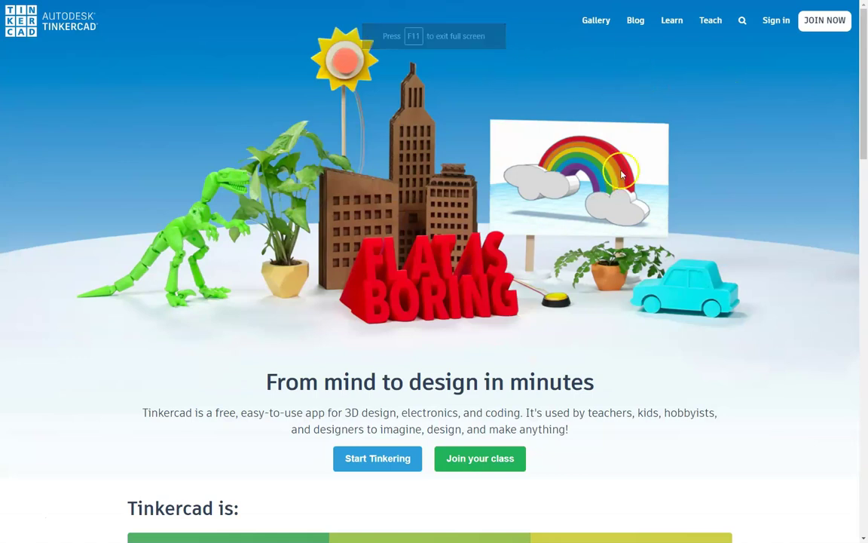
click(827, 22)
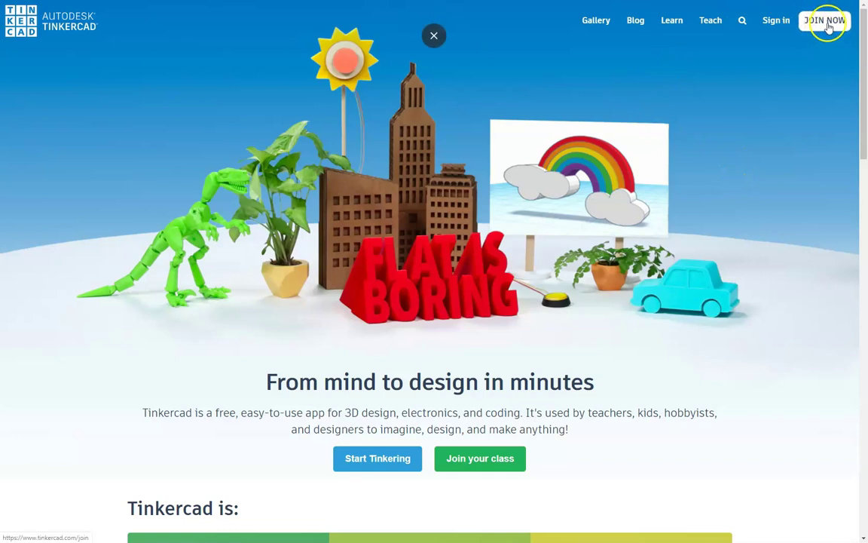
click(779, 21)
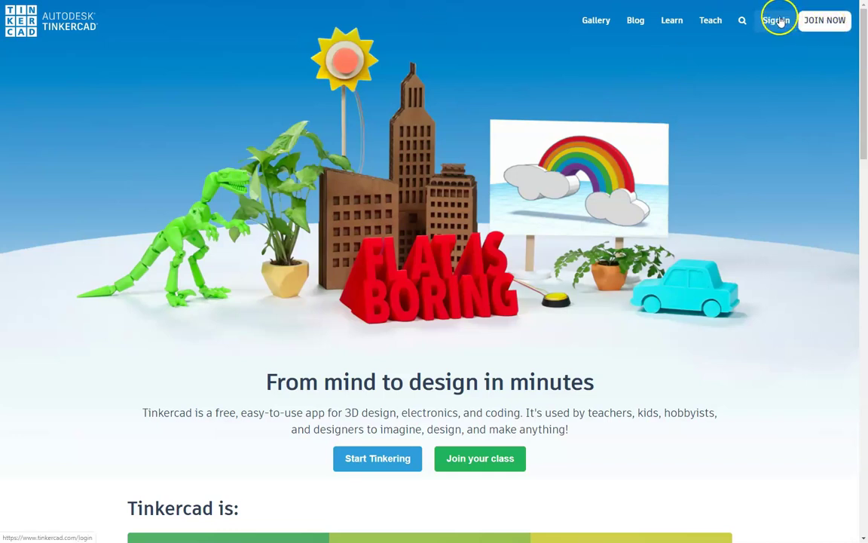
click(832, 25)
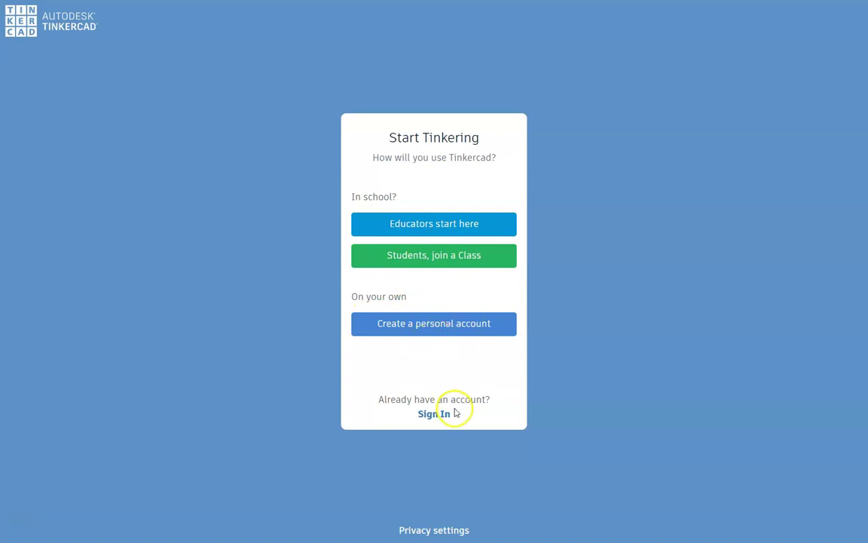
- Choose a personal account, then sign in with the existing Google account
click(437, 327)
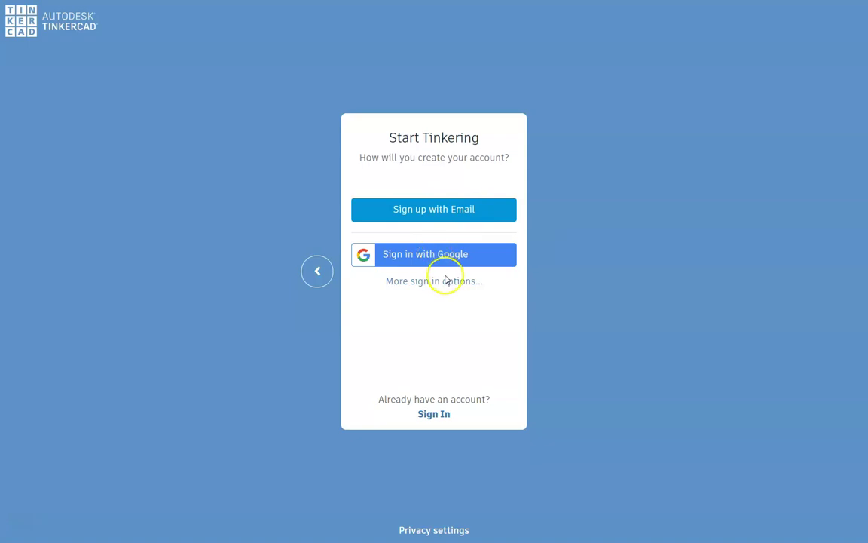
click(445, 281)
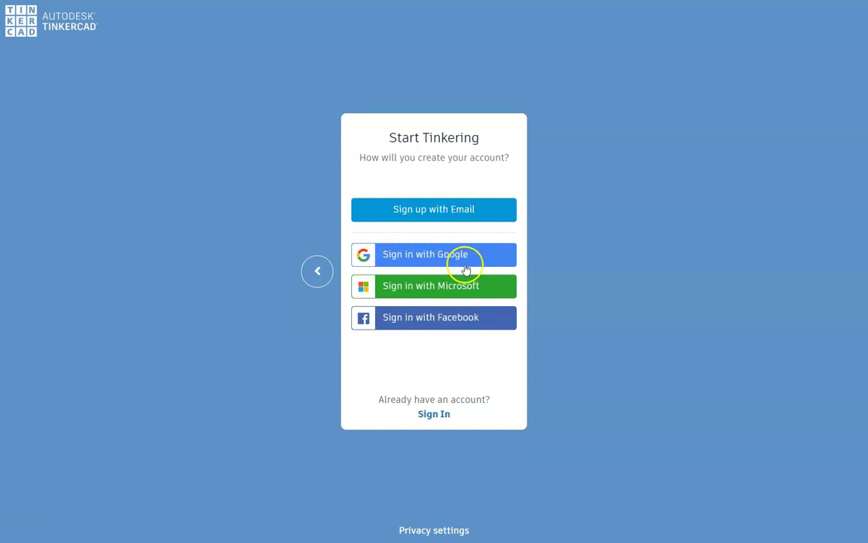
click(437, 414)
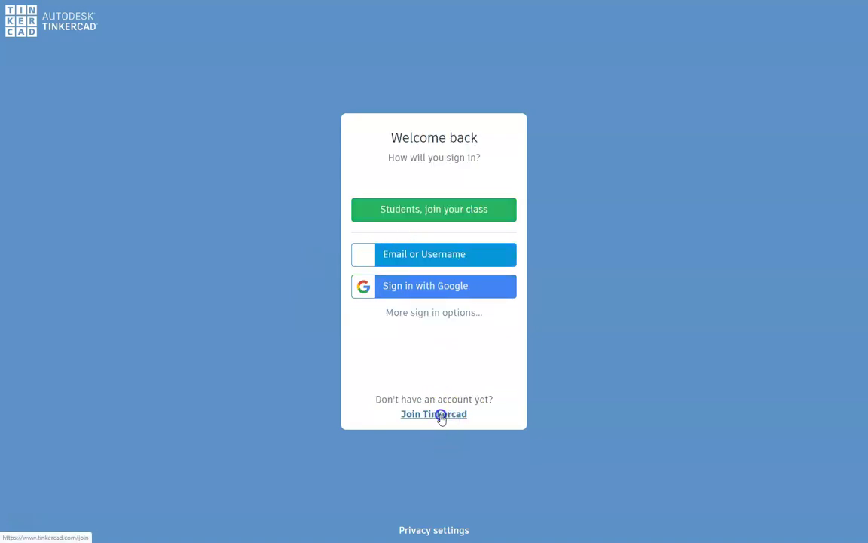
click(434, 290)
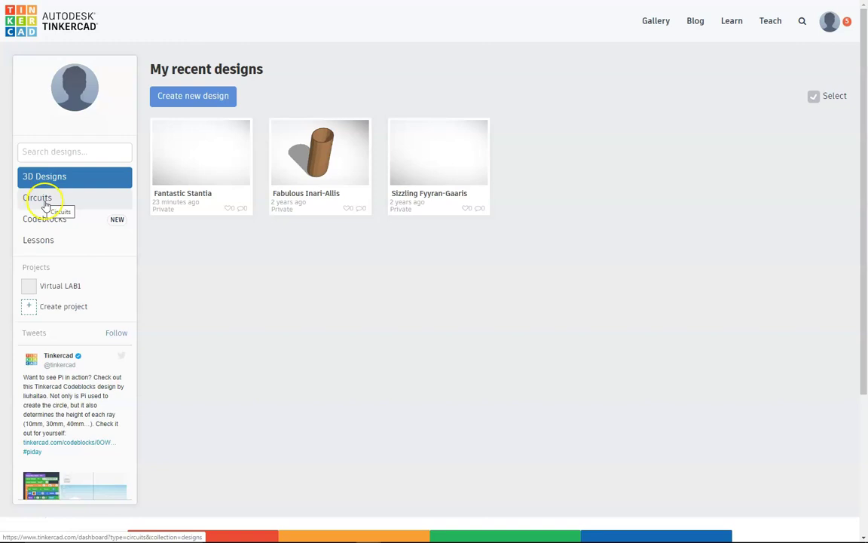
- Go to Circuits and create a new blank circuit named Mighty Wolt-Densor
click(39, 199)
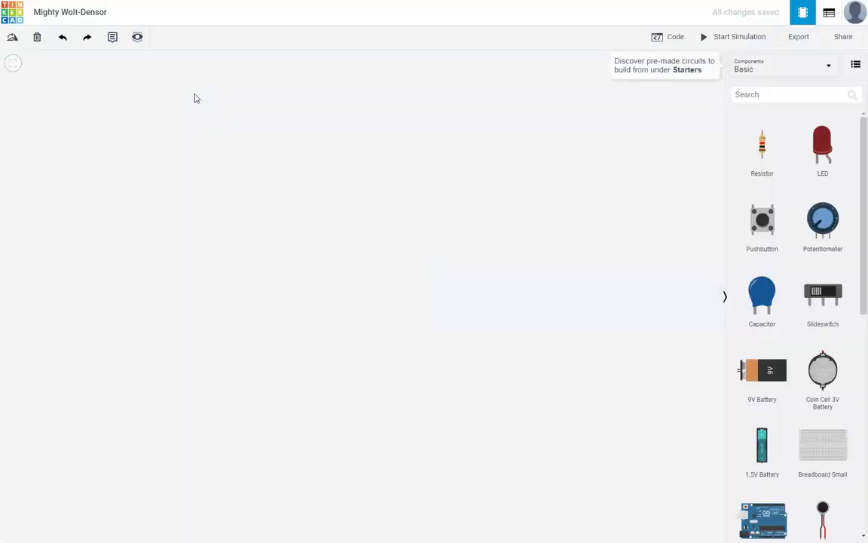
- Switch the component library from Basic to All components
click(190, 106)
click(60, 12)
click(833, 65)
click(760, 110)
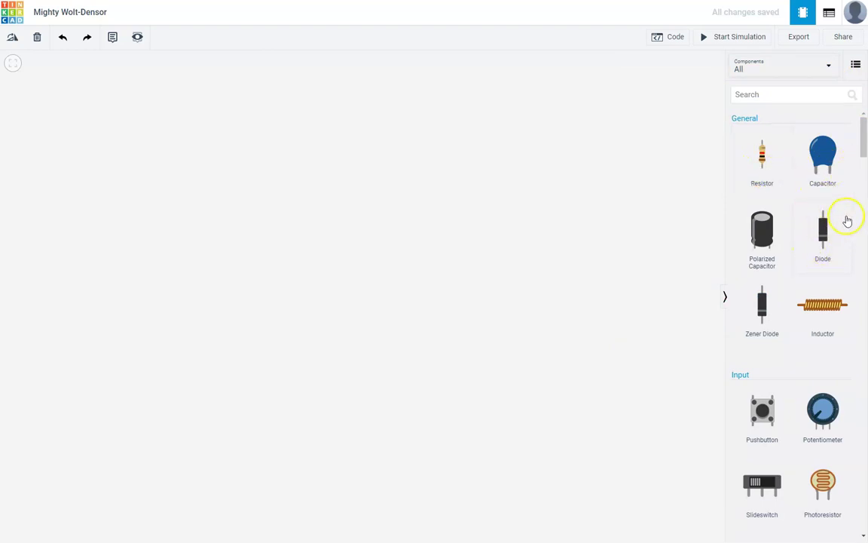
drag(862, 145, 864, 167)
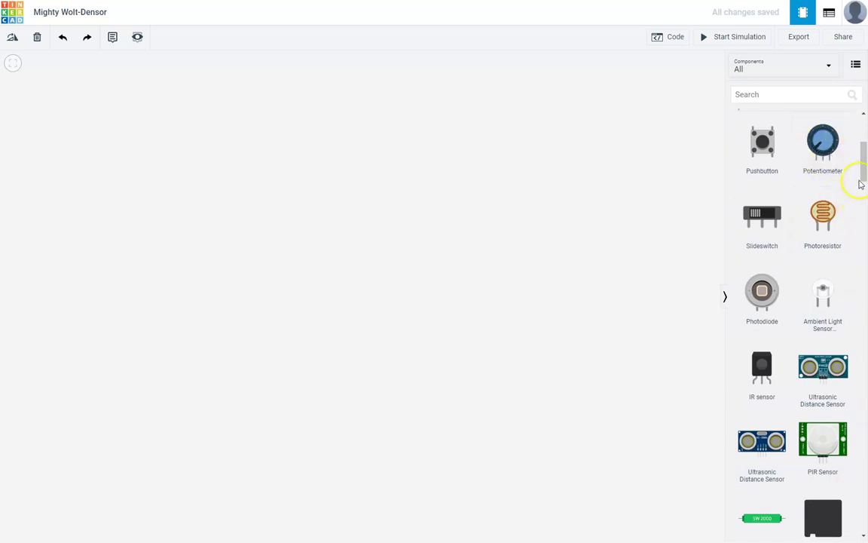
drag(862, 174, 864, 337)
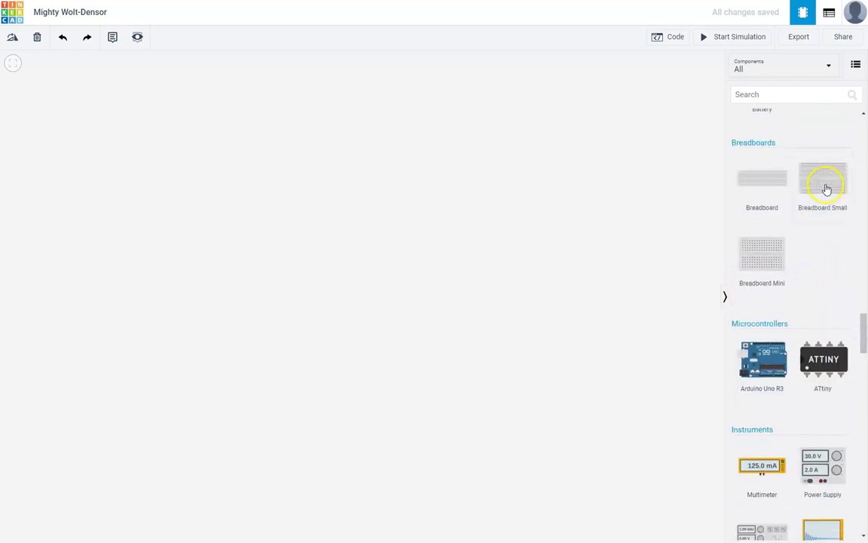
drag(864, 340, 864, 359)
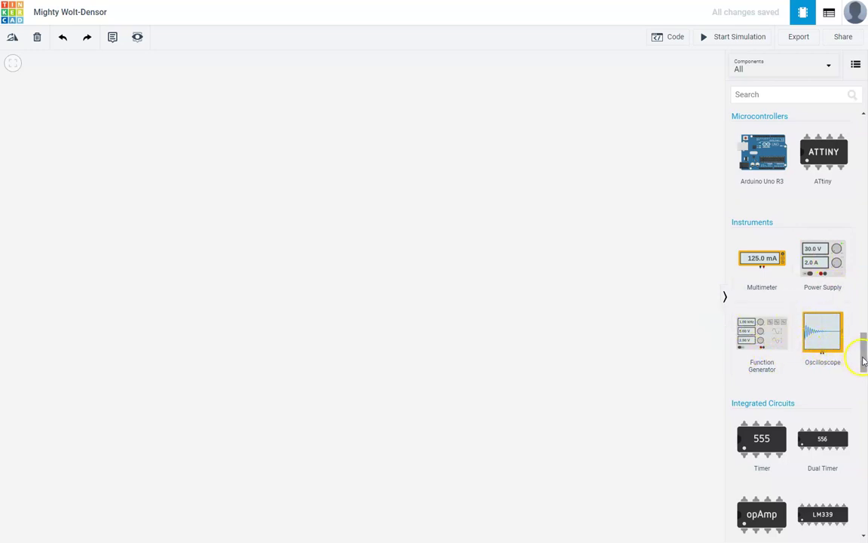
drag(864, 361, 863, 384)
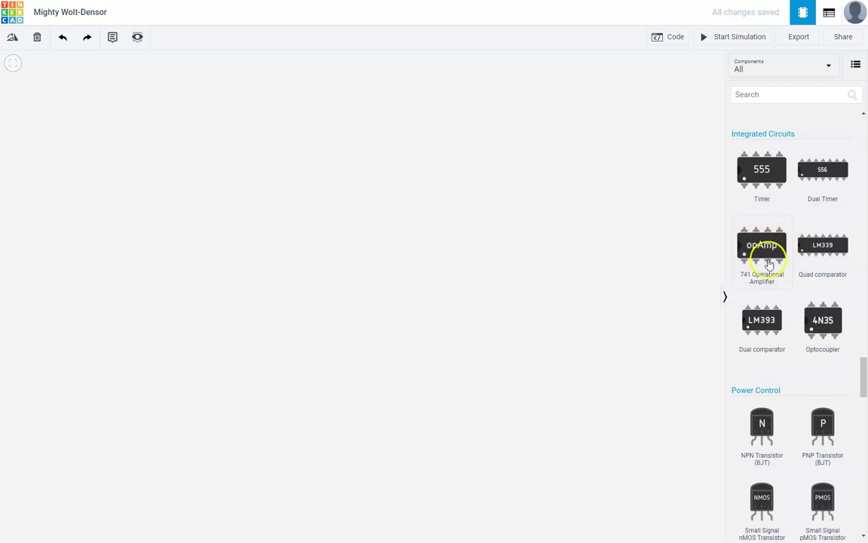
drag(863, 375, 865, 100)
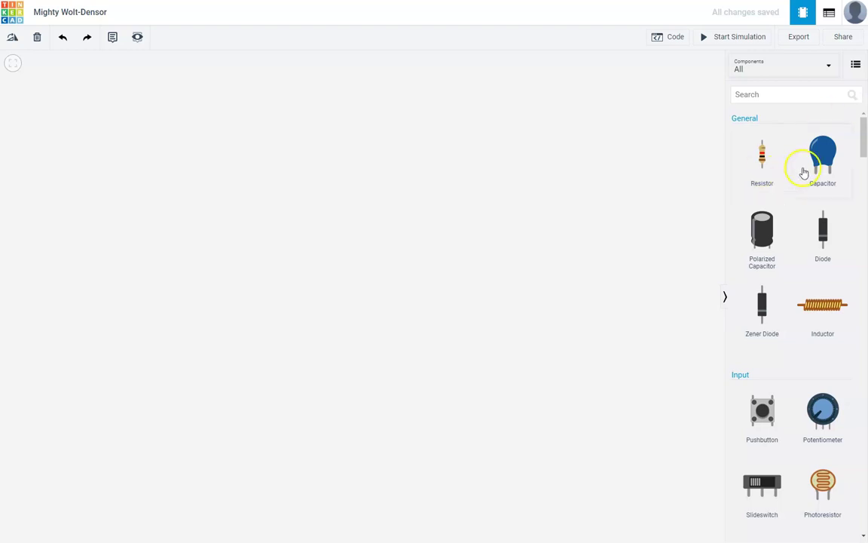
- Search components for 'bread' and place a Breadboard Small on the canvas
scroll(803, 165, down, 2)
scroll(799, 150, up, 2)
click(770, 94)
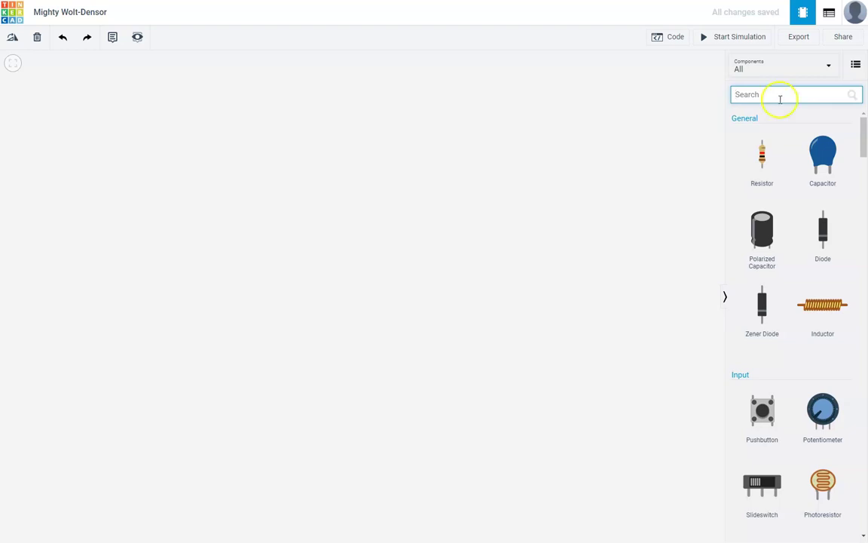
mouse_move(862, 142)
mouse_down()
mouse_move(862, 215)
mouse_move(864, 133)
mouse_up()
text(bread)
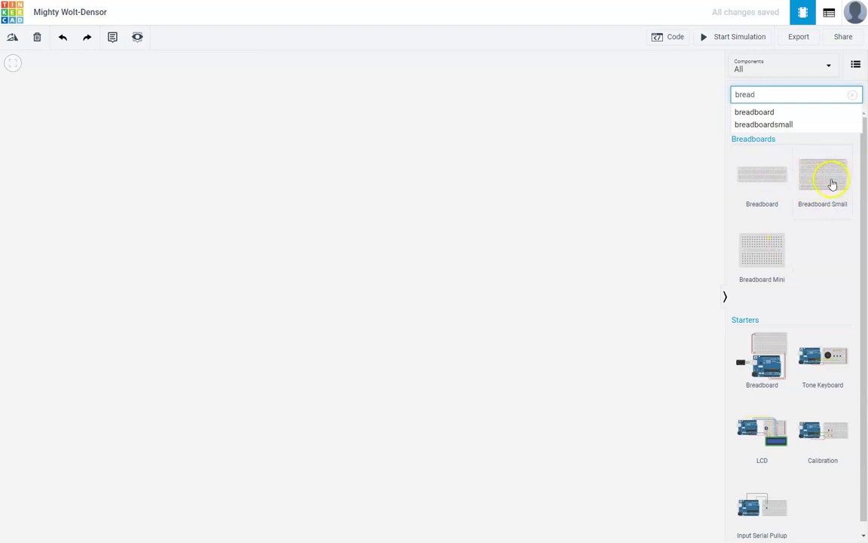
drag(831, 180, 345, 228)
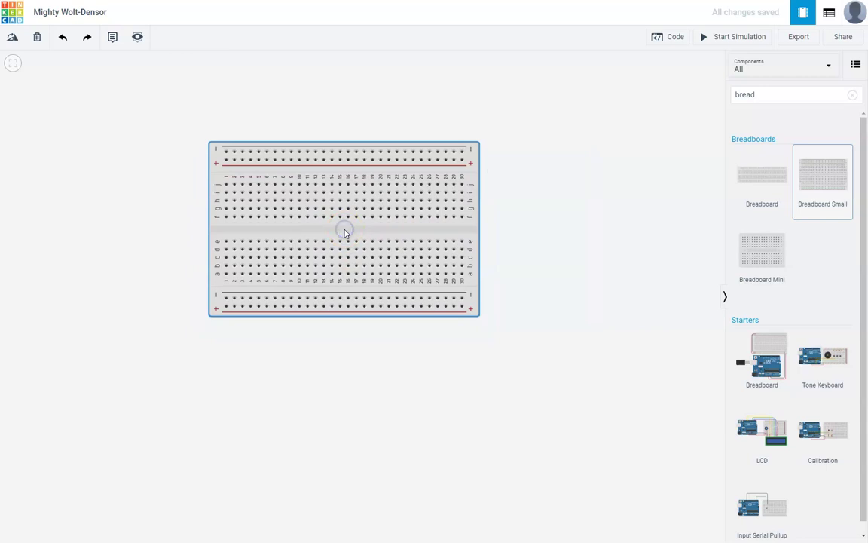
- Rotate the breadboard in 30° steps until rows 1–30 run downward, columns a–j across
click(580, 312)
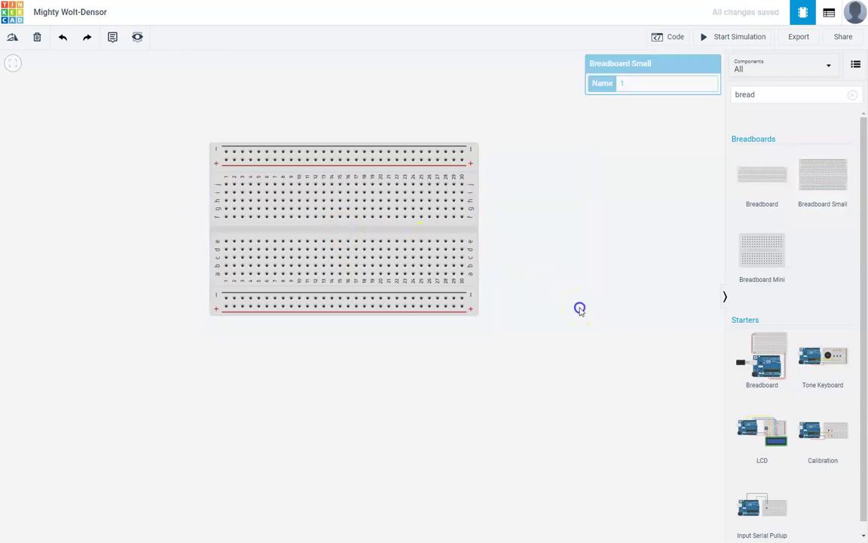
click(296, 236)
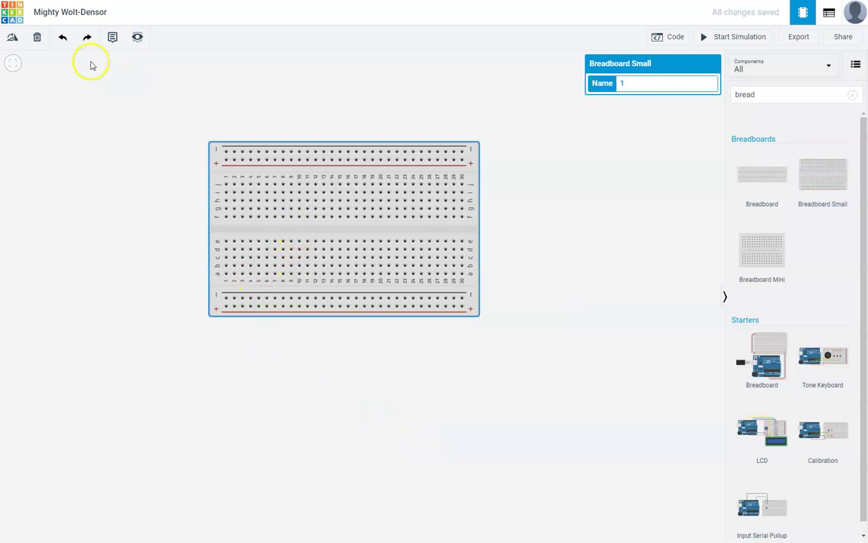
click(86, 39)
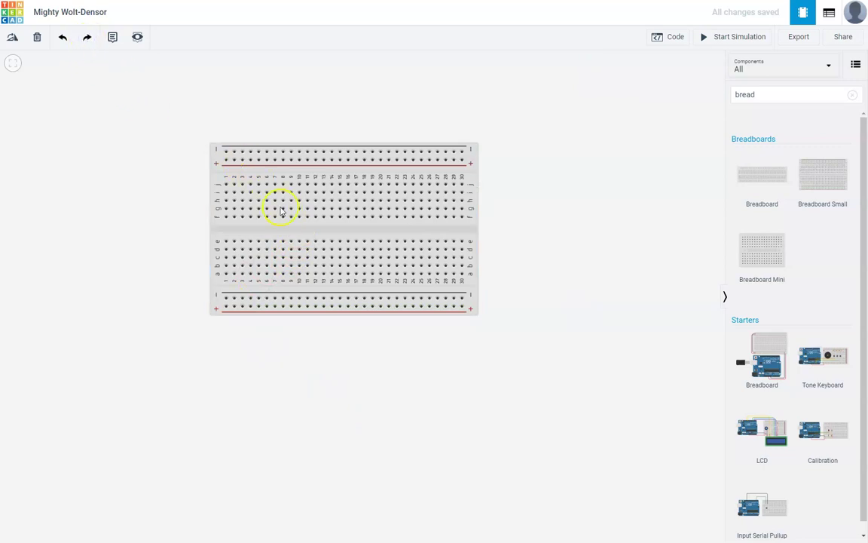
click(294, 232)
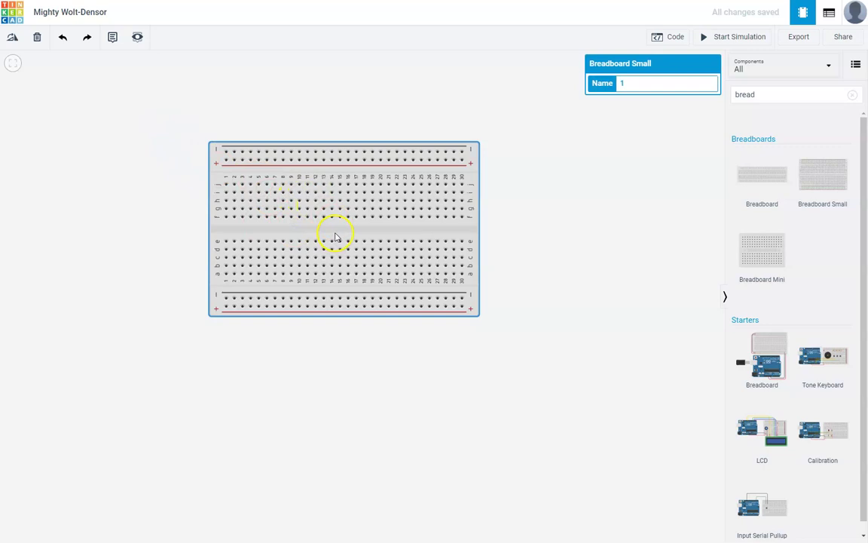
key(r)
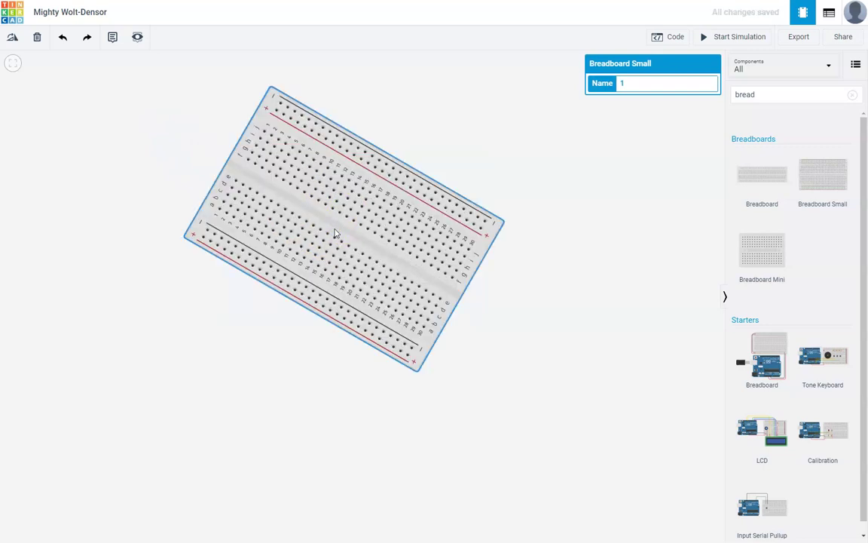
key(r)
key(r)
key(r)
key(r)
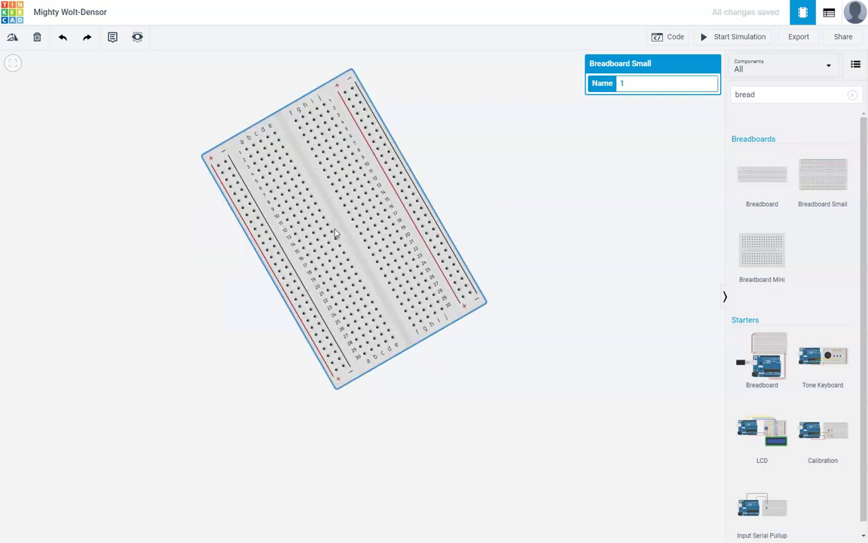
key(r)
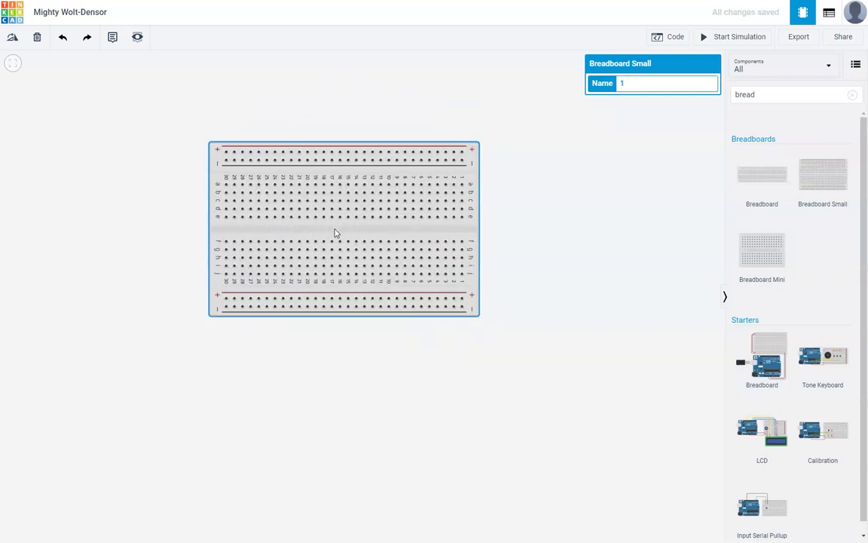
key(r)
key(r)
key(r)
key(r)
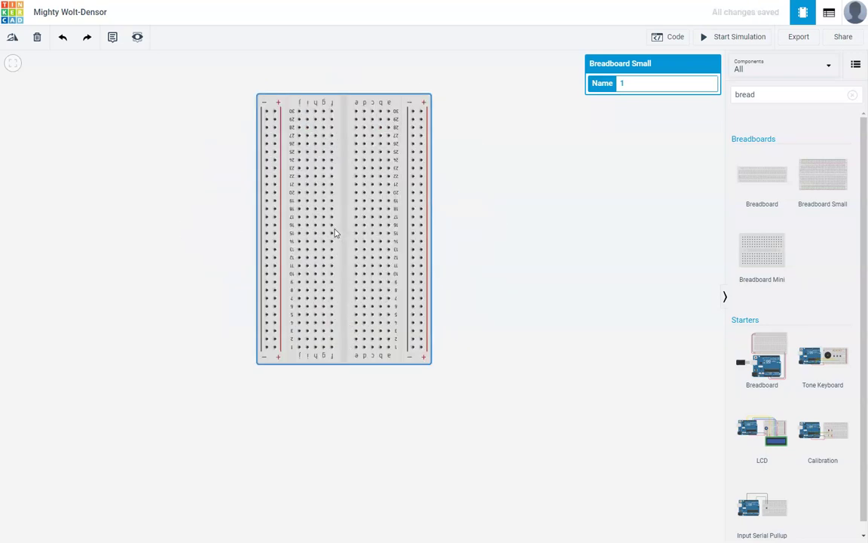
key(r)
key(r)
key(r)
key(r)
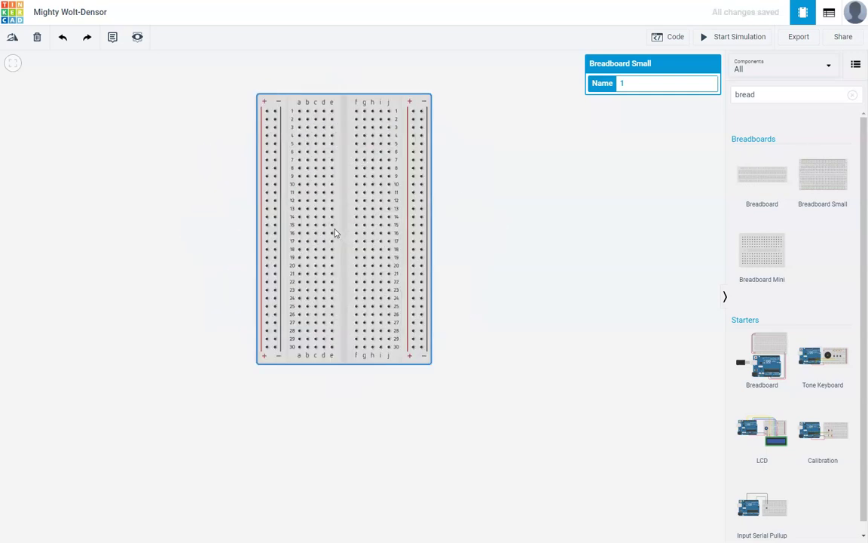
click(552, 272)
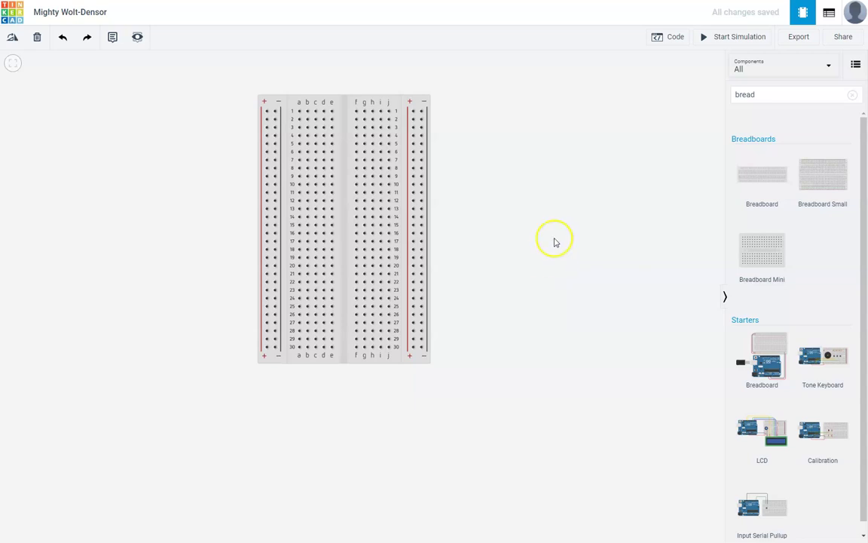
- Search components for 'res' and bring a resistor onto the canvas beside the breadboard
click(766, 95)
double_click(766, 96)
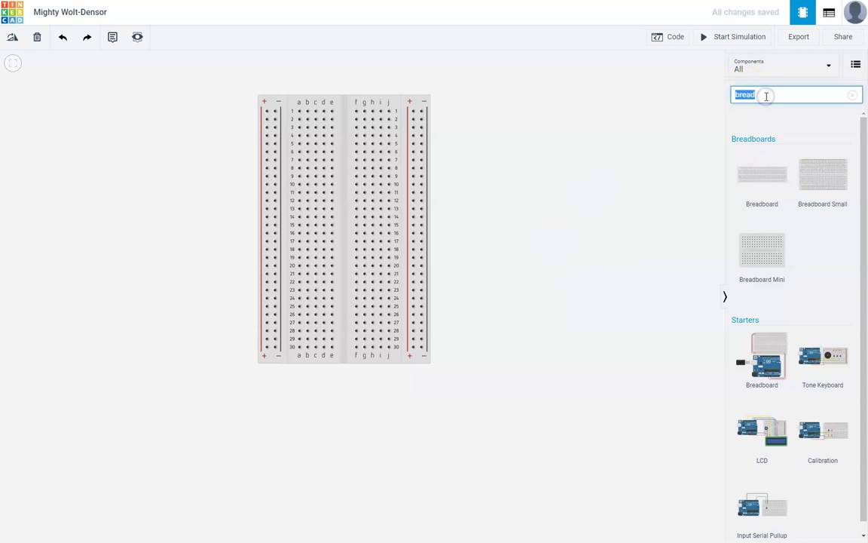
text(res)
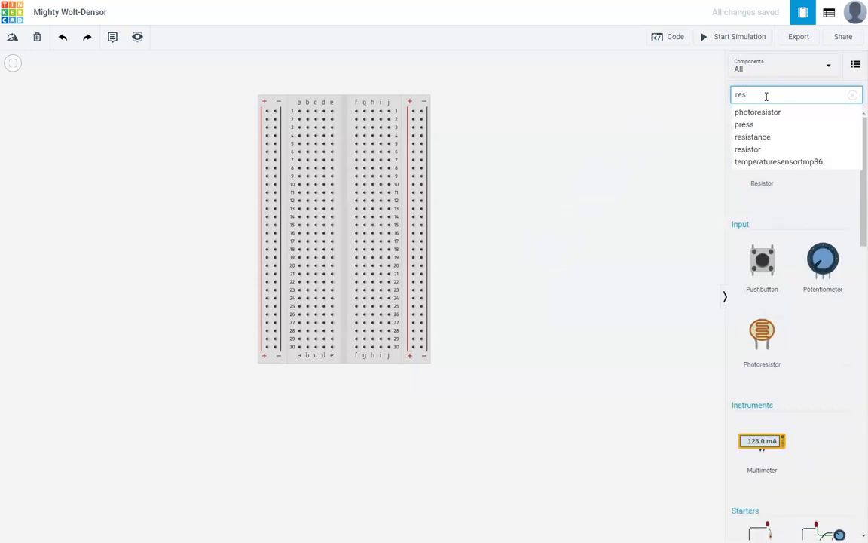
click(668, 179)
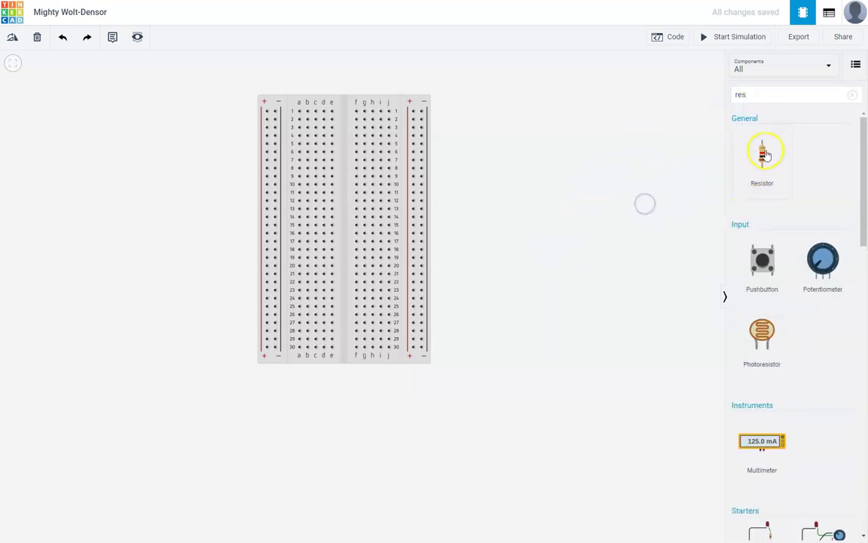
drag(764, 154, 584, 179)
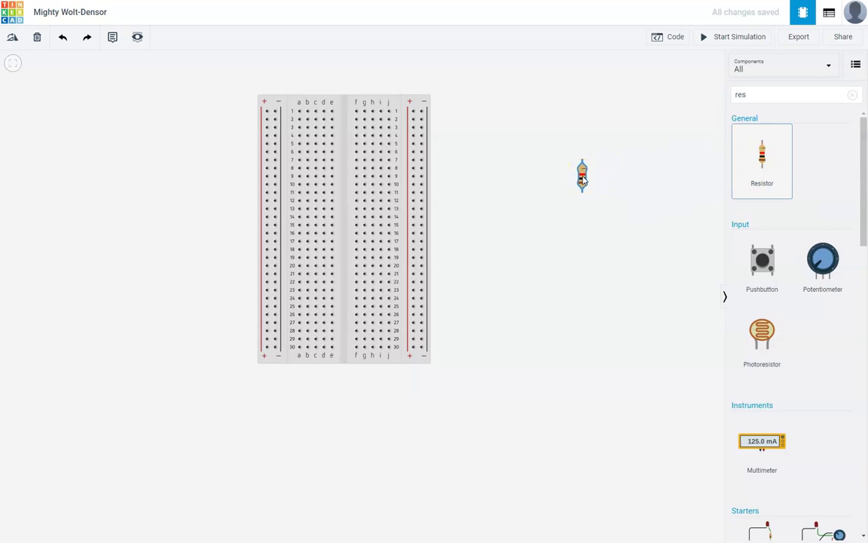
- Turn the resistor horizontal and seat it across the centre gap at row 4
key(r)
key(r)
key(r)
drag(582, 176, 347, 137)
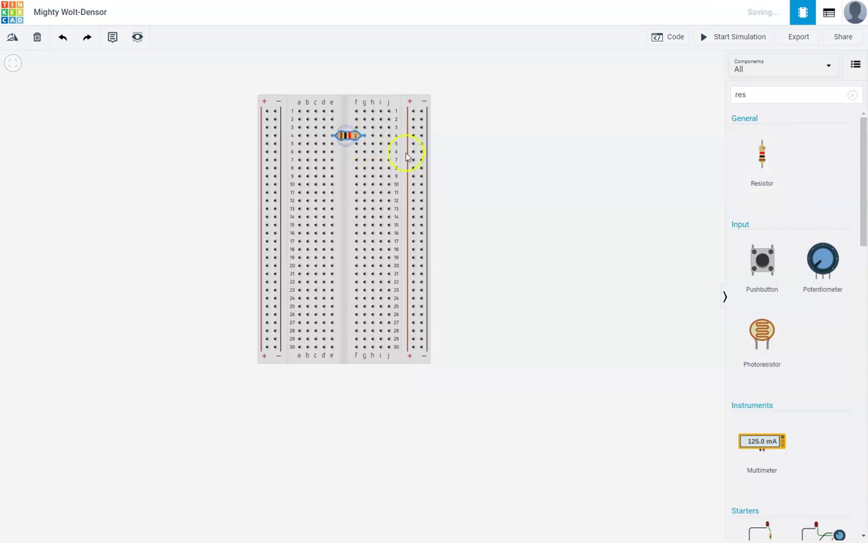
click(574, 221)
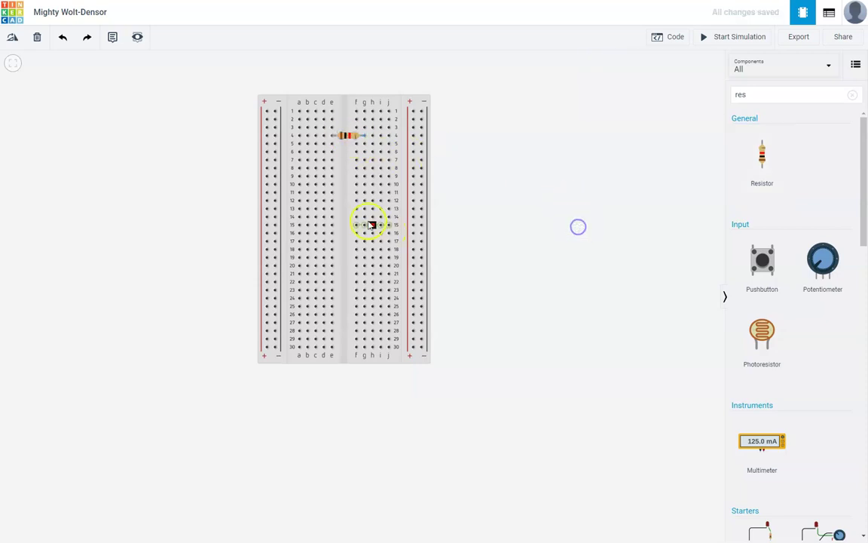
click(310, 114)
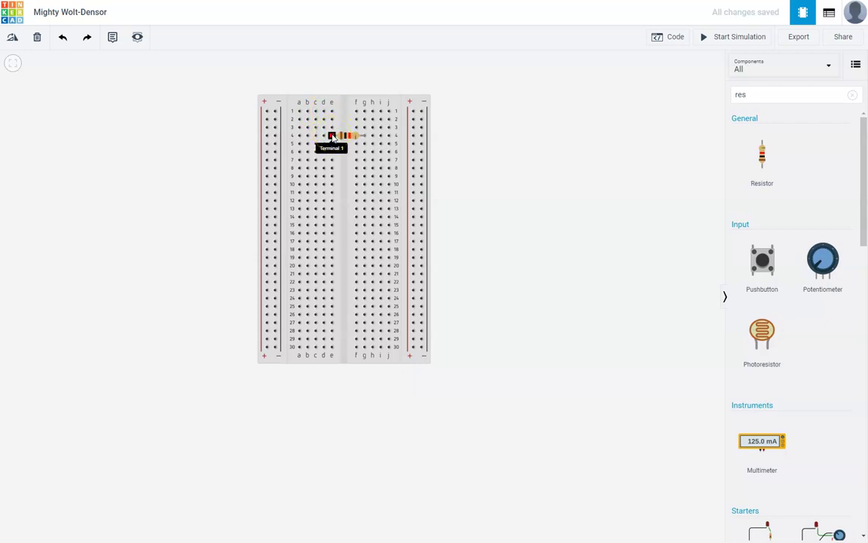
drag(333, 138, 351, 139)
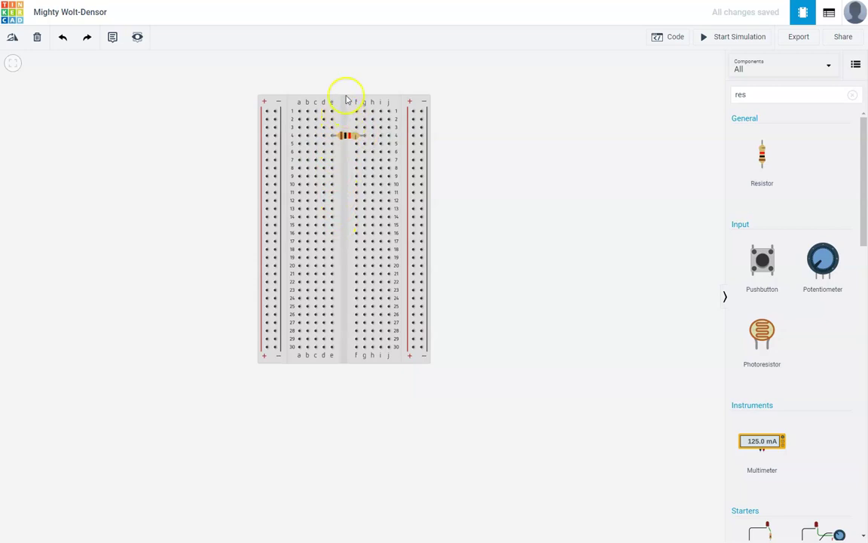
click(349, 135)
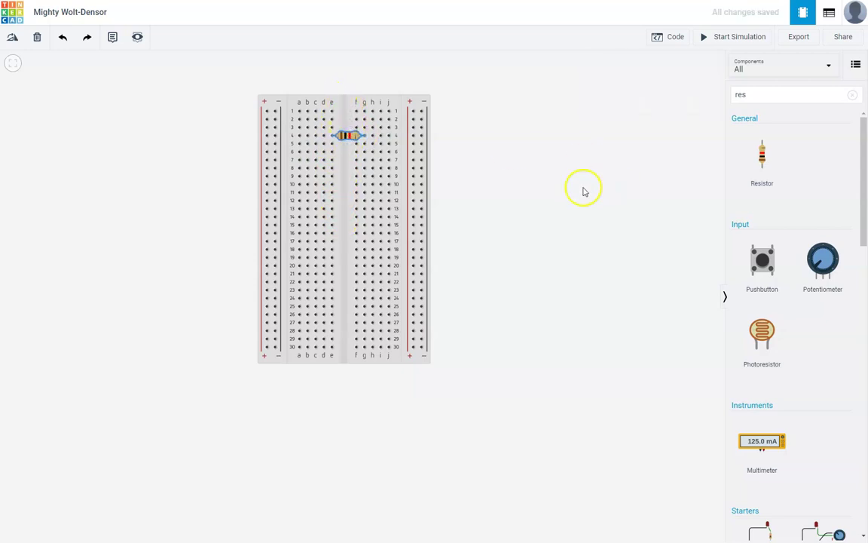
- Change the resistor's resistance from 1 kΩ to 5, keeping kΩ as the unit
click(348, 137)
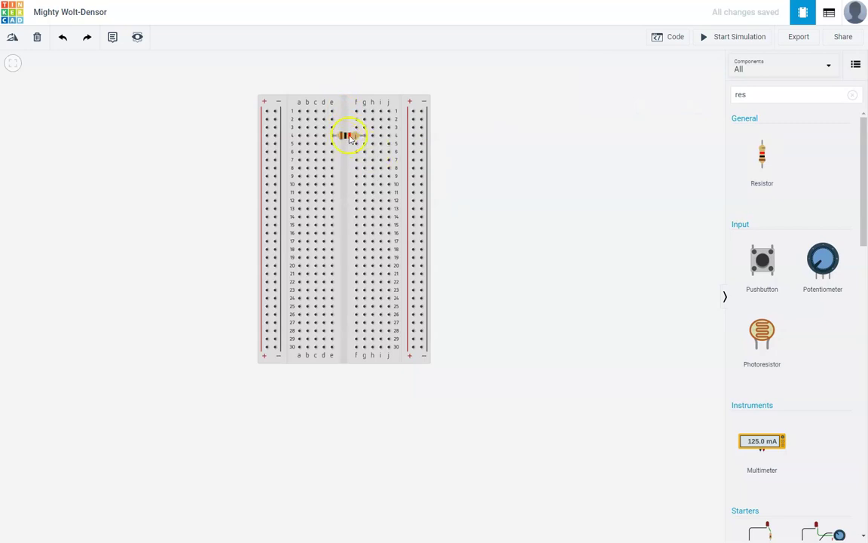
click(641, 102)
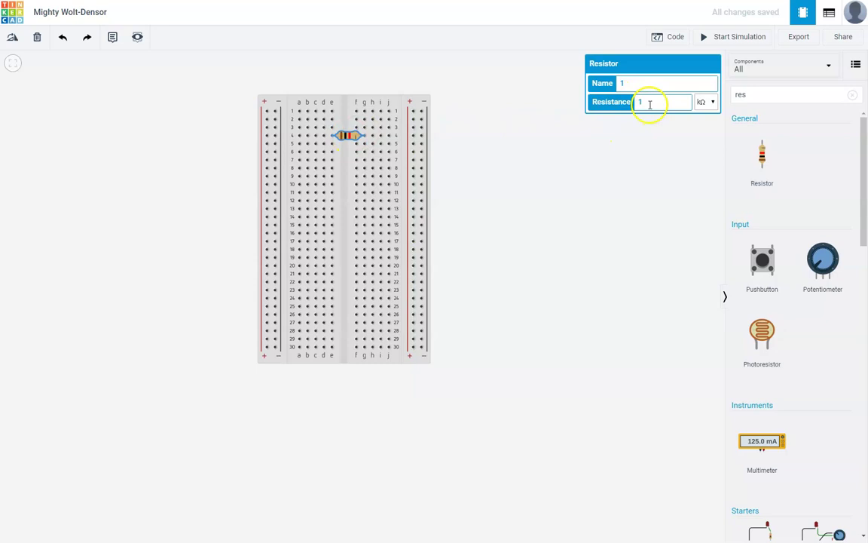
double_click(650, 104)
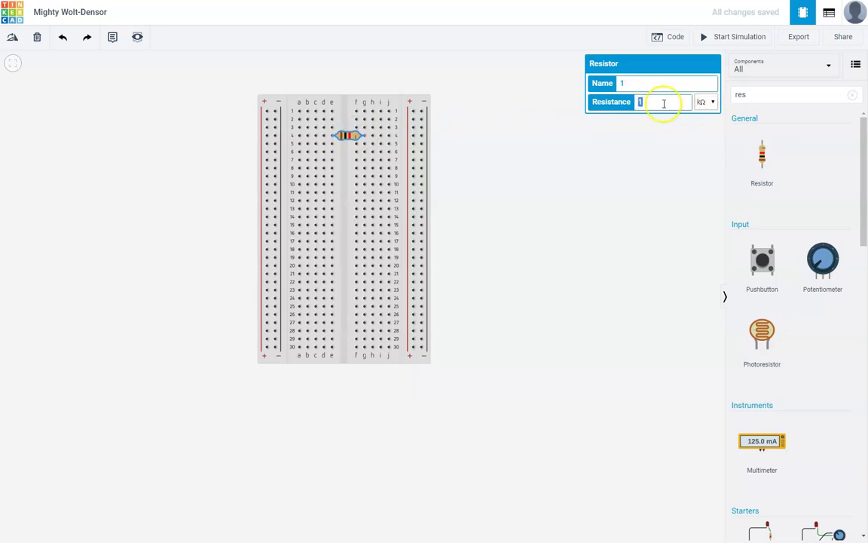
click(712, 103)
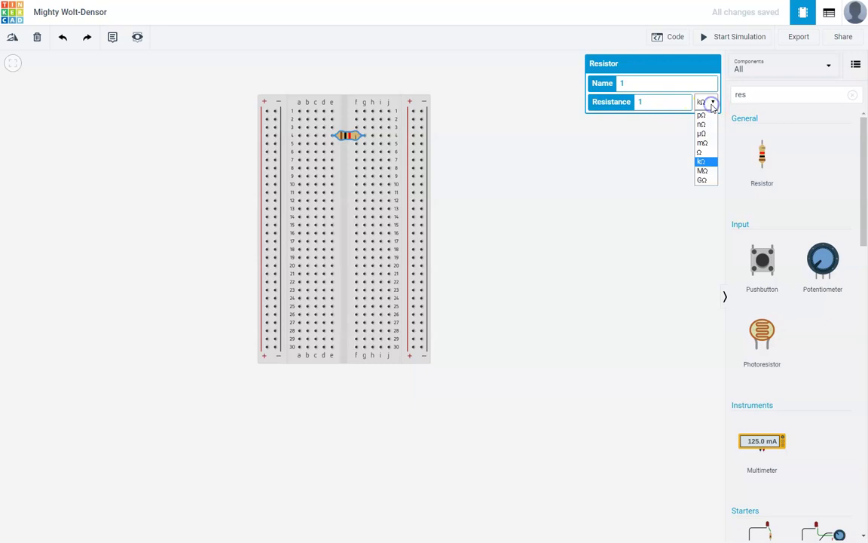
click(703, 163)
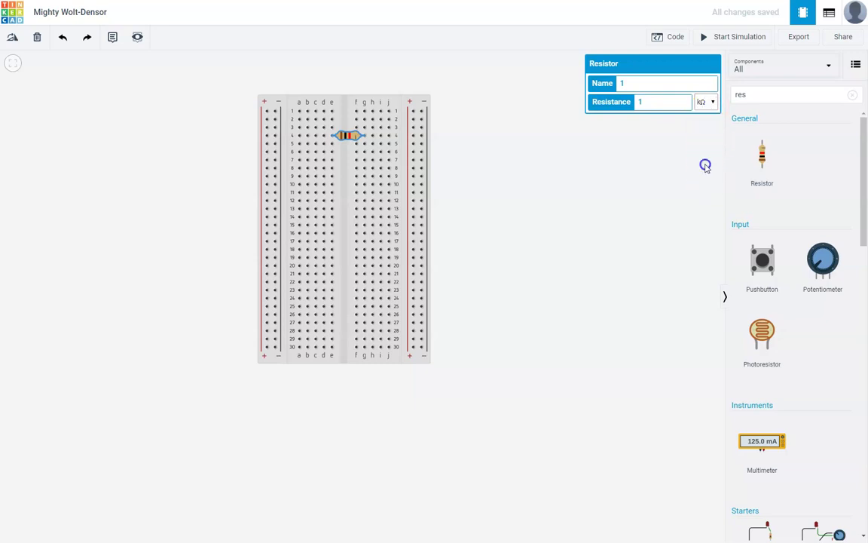
click(636, 83)
click(653, 105)
text(5)
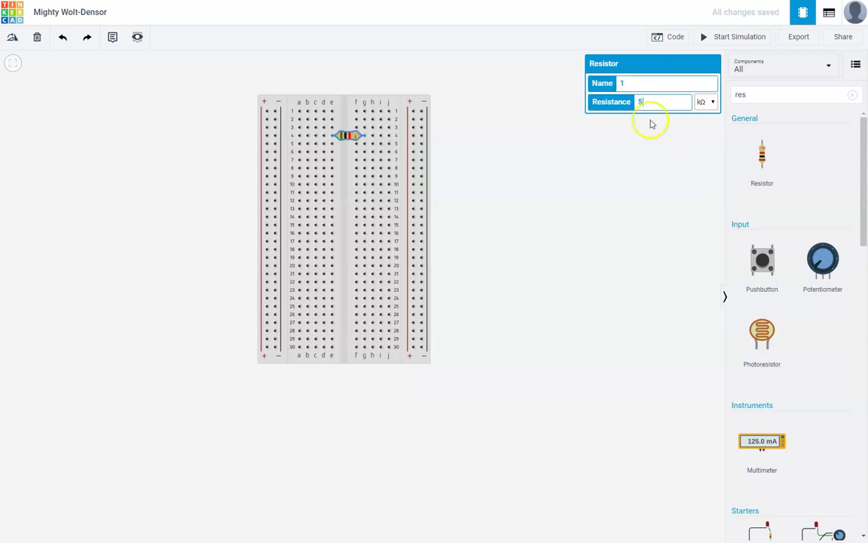
click(634, 170)
- Reselect the resistor and confirm its resistance reads 5 kΩ
click(359, 136)
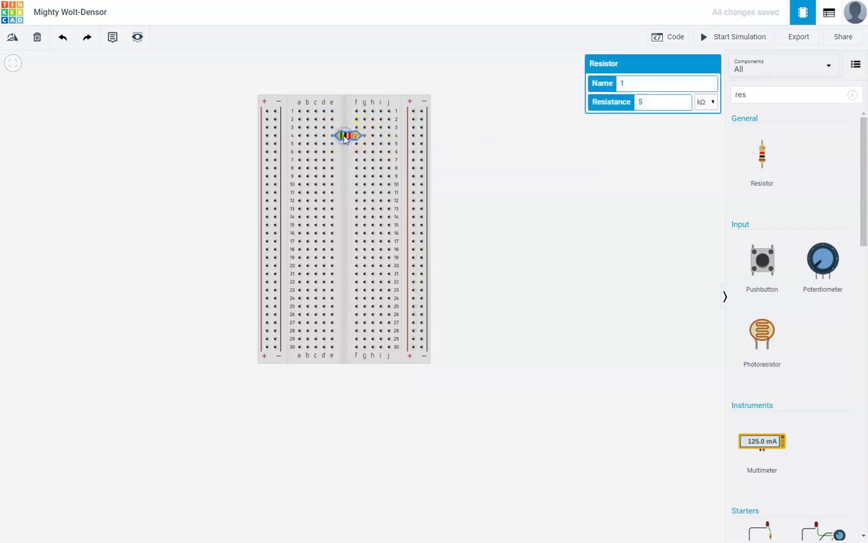
click(607, 207)
click(346, 134)
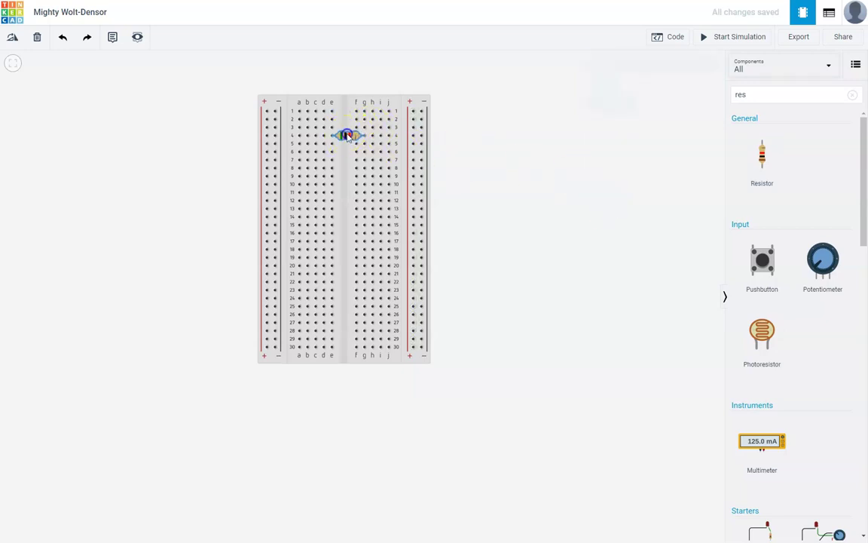
click(654, 98)
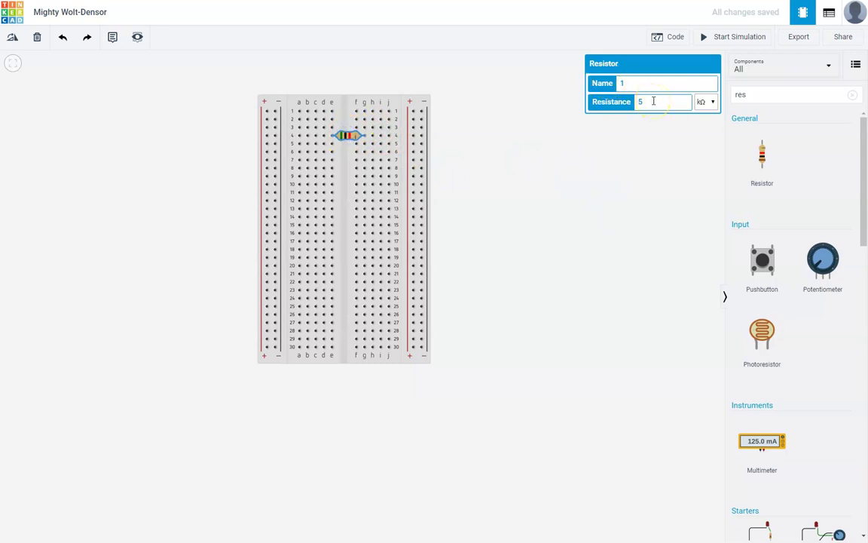
- Place a vertical resistor on the breadboard's right half, below the first resistor's right lead
click(646, 202)
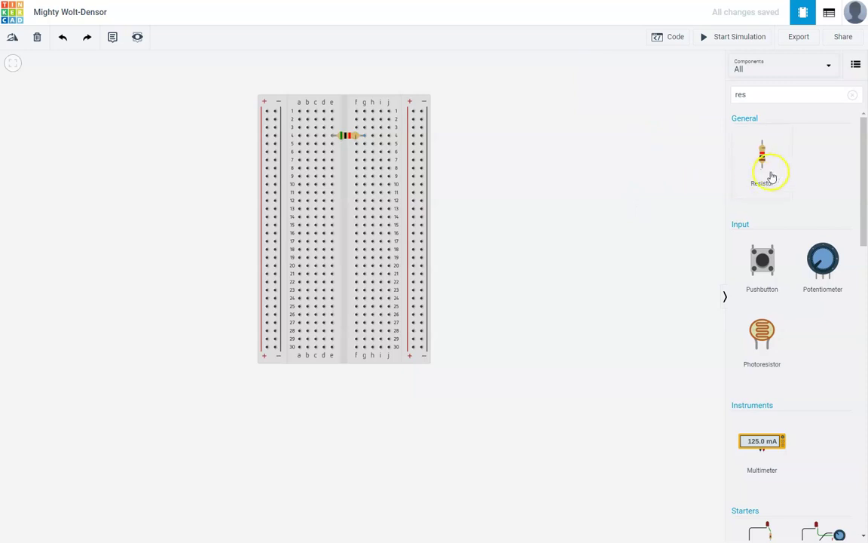
drag(767, 169, 374, 158)
click(575, 231)
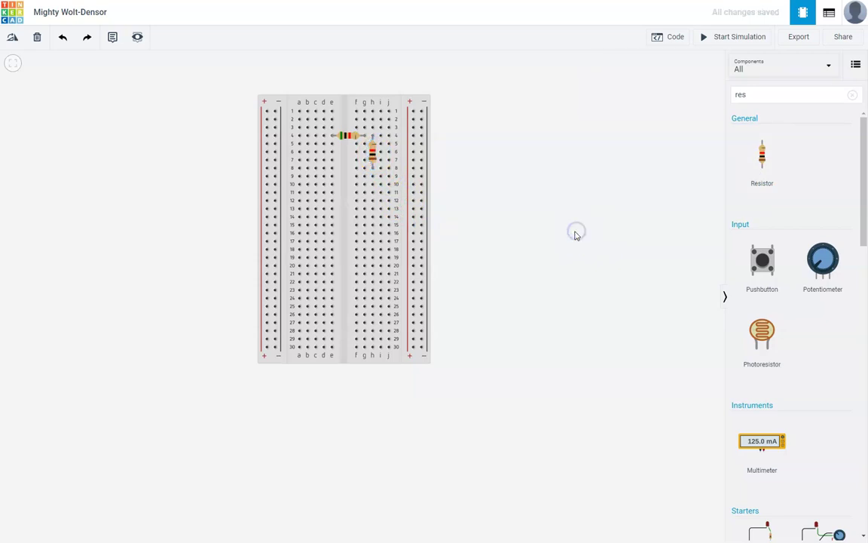
click(372, 156)
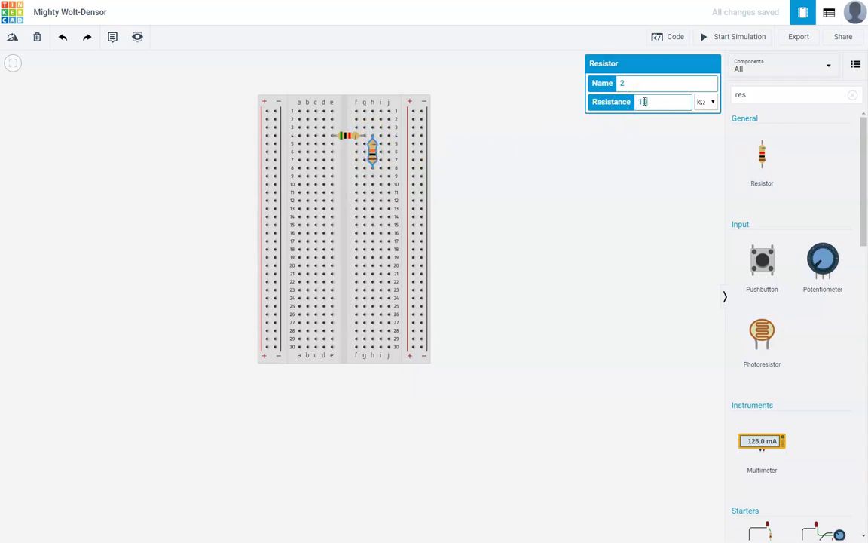
click(634, 179)
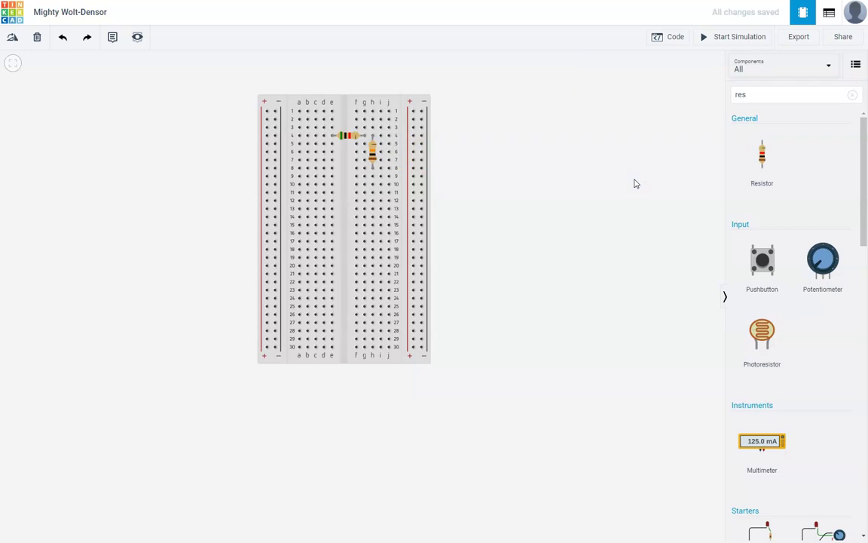
- Add a multimeter beside the breadboard and wire its leads to holes j4 and j8
drag(634, 184, 371, 142)
drag(764, 450, 512, 161)
click(570, 269)
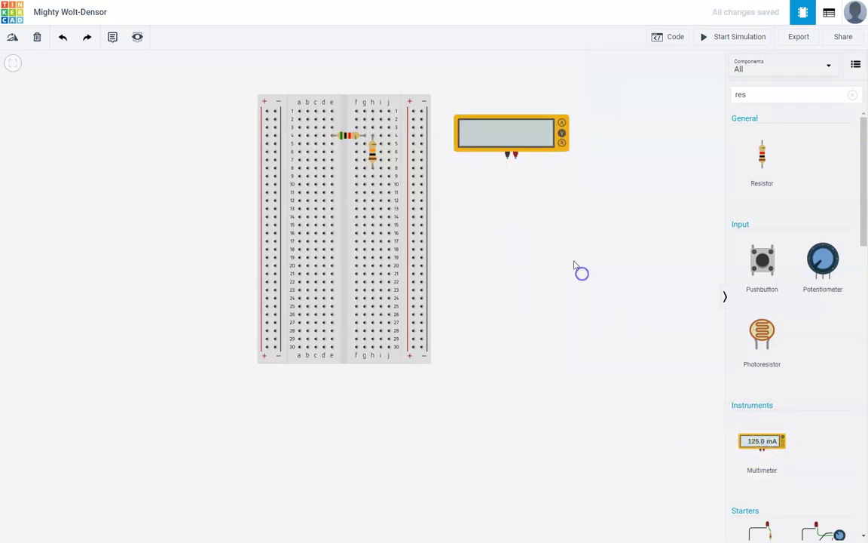
click(563, 134)
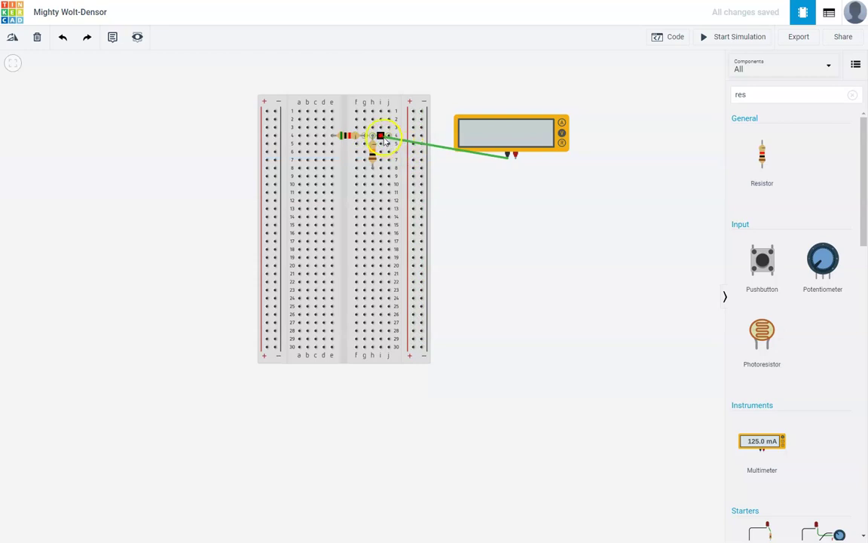
click(381, 137)
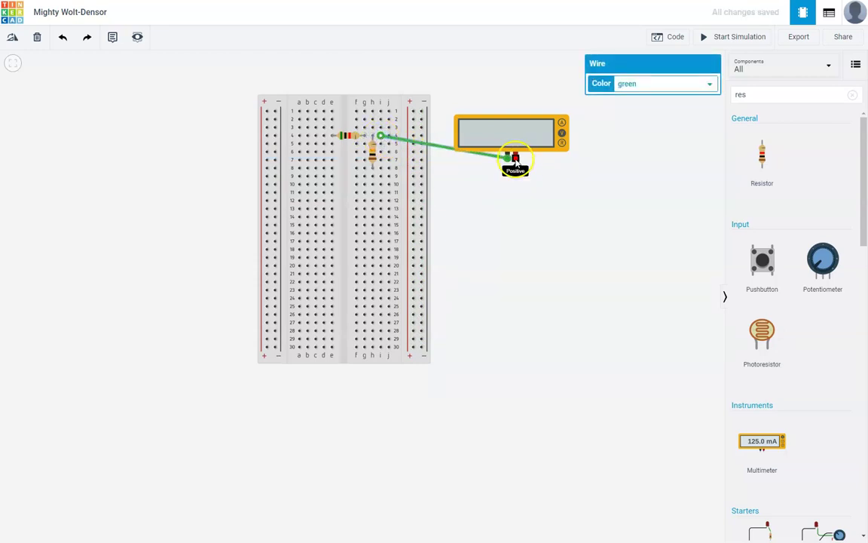
drag(515, 159, 388, 168)
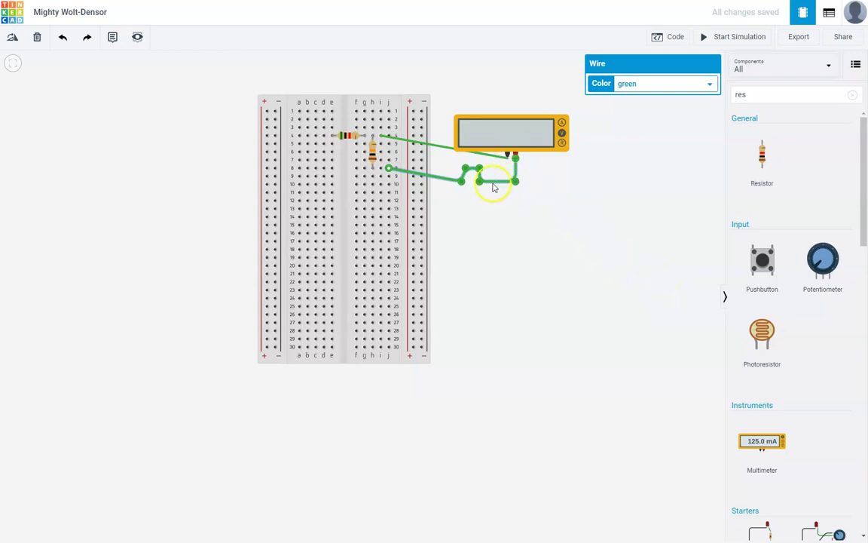
click(581, 238)
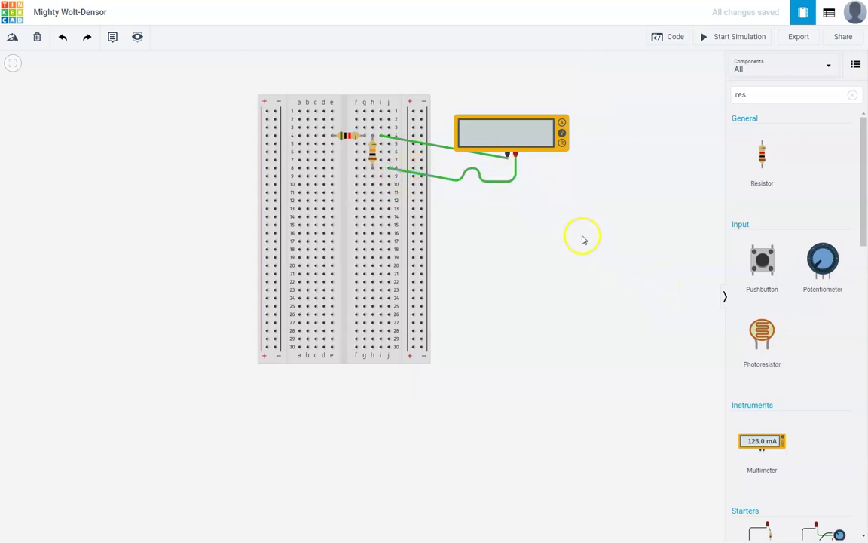
- Colour the multimeter's positive lead red and its negative lead black
click(507, 185)
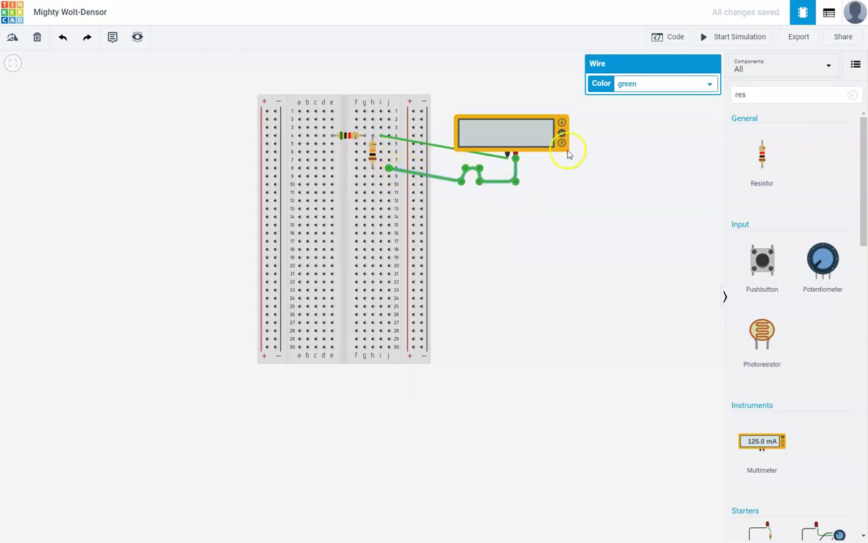
click(664, 84)
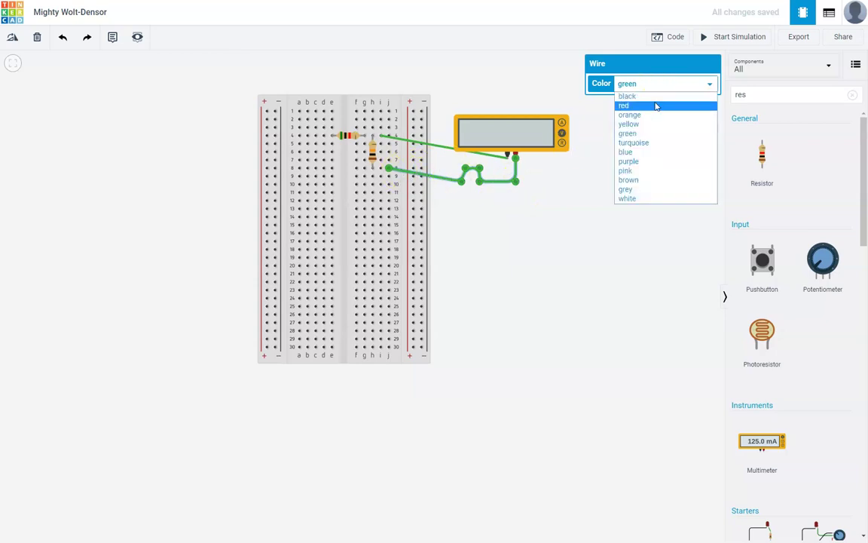
click(650, 105)
click(639, 211)
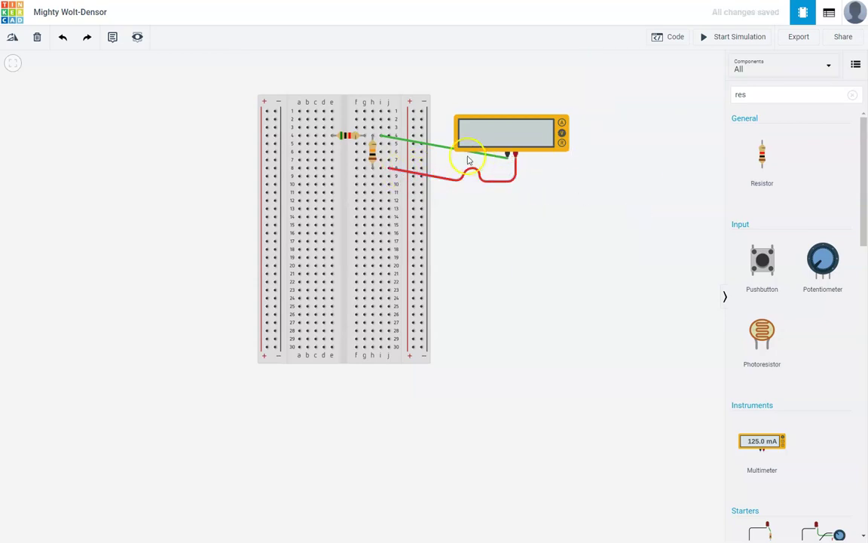
click(439, 143)
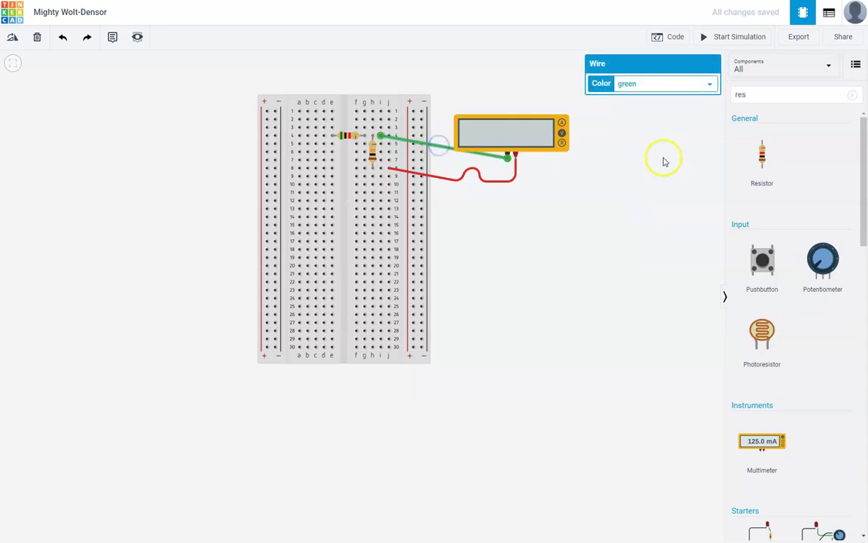
click(674, 83)
click(659, 96)
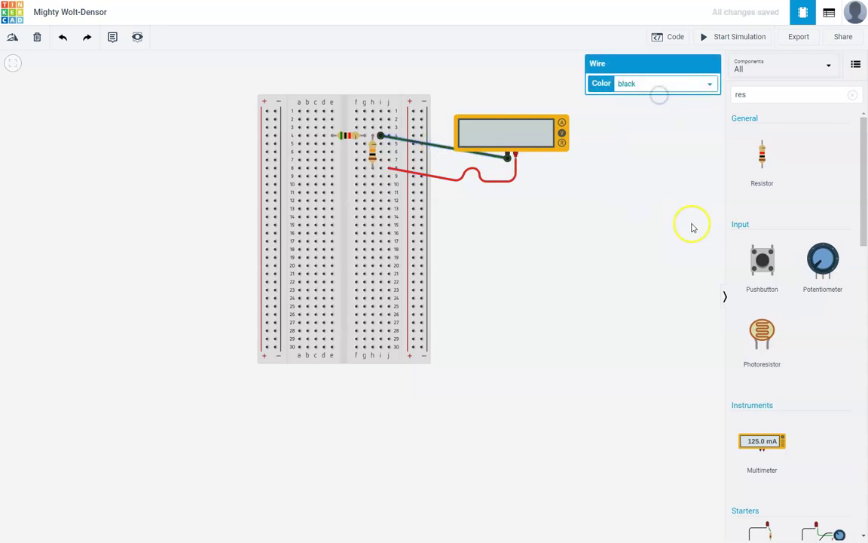
click(691, 226)
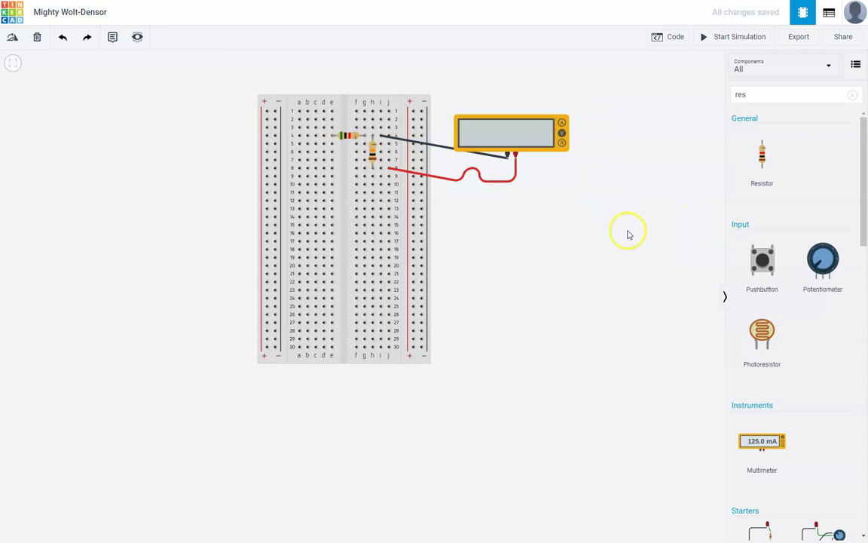
click(523, 132)
click(597, 252)
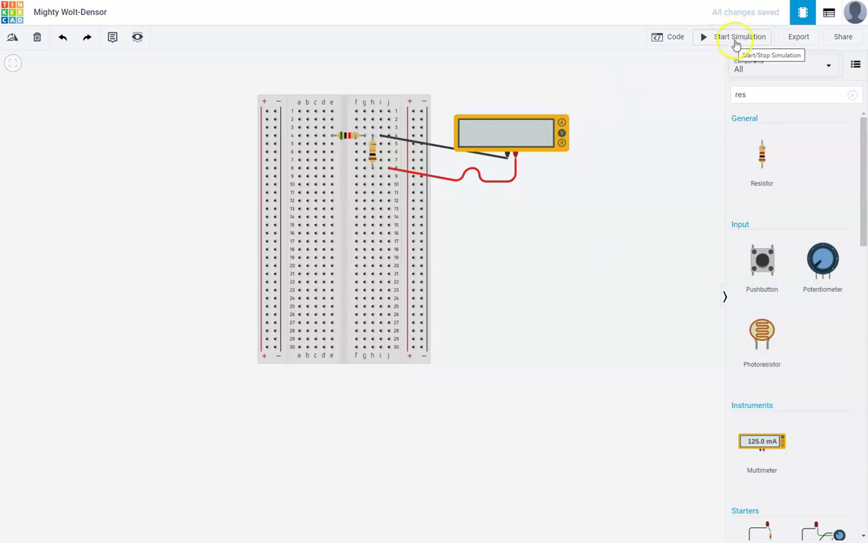
- Run the simulation with the multimeter in resistance mode and confirm the resistor reads 10.0 kΩ
click(735, 39)
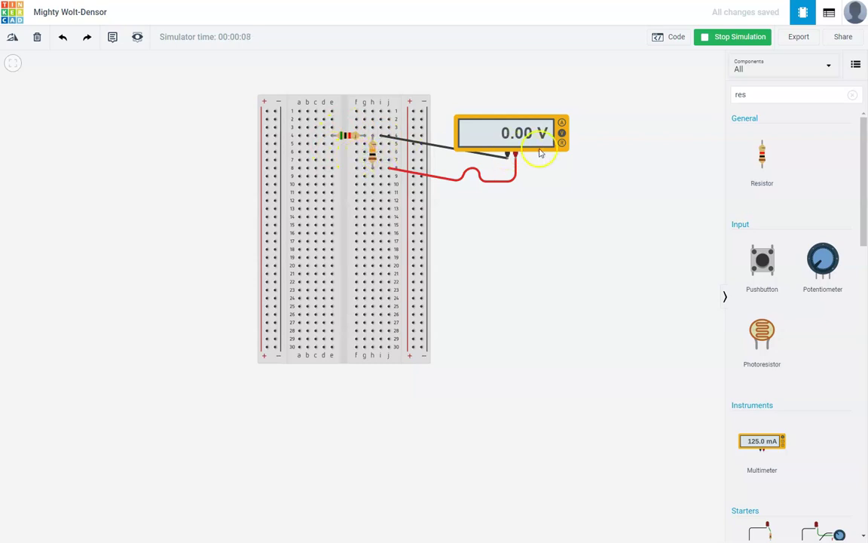
click(562, 143)
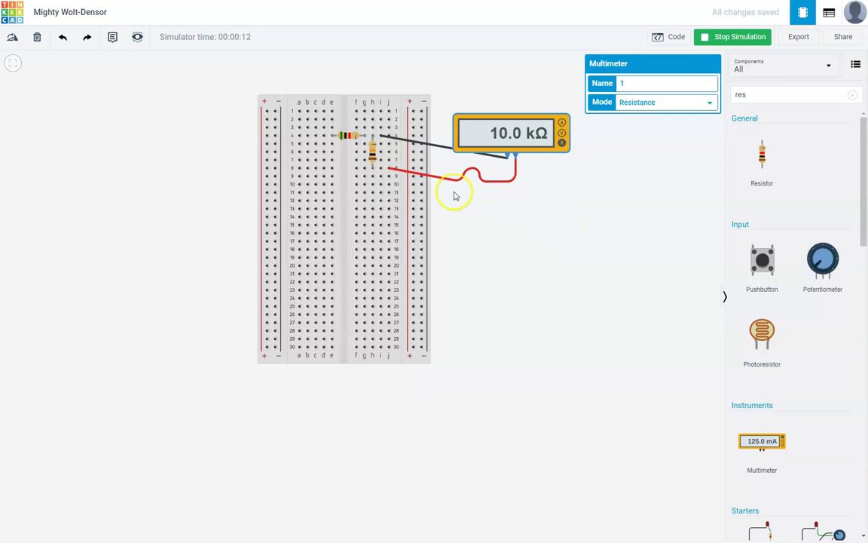
click(372, 153)
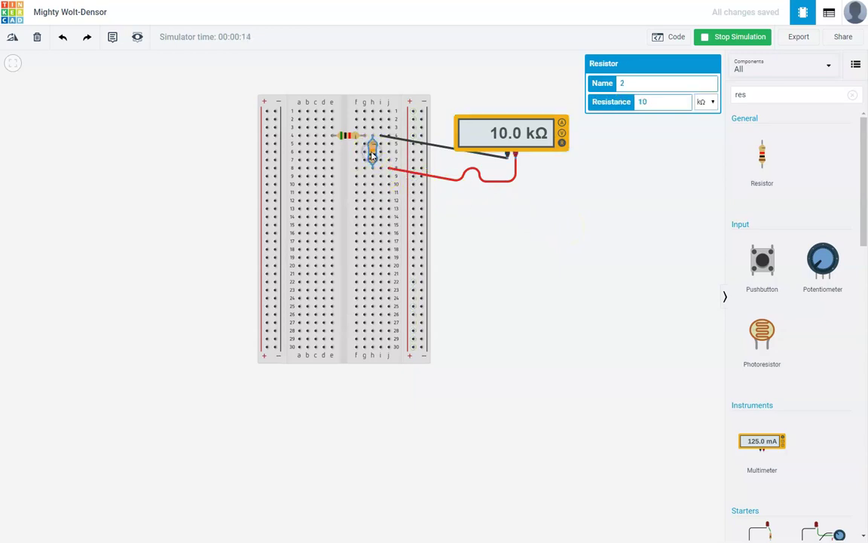
click(658, 101)
click(554, 200)
click(579, 261)
- Stop the simulation and select the multimeter's black lead
click(428, 148)
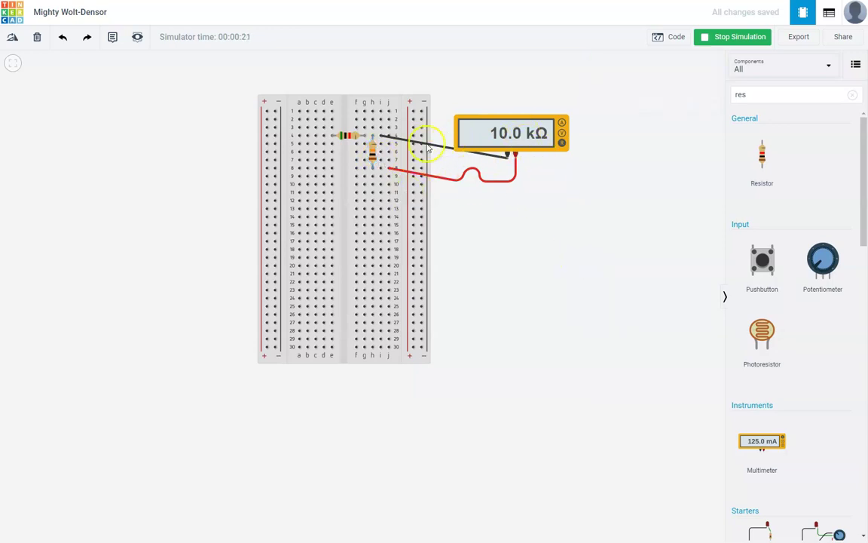
click(734, 38)
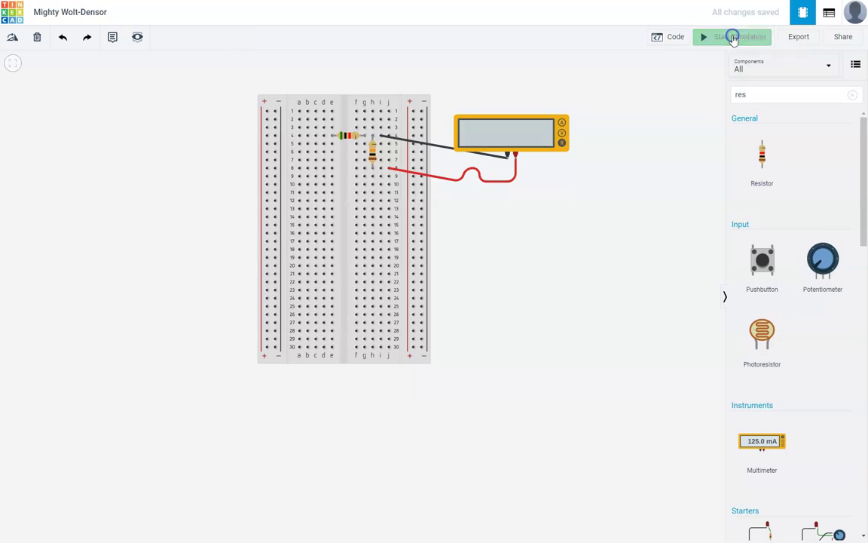
click(444, 149)
- Delete both multimeter leads and place a Power Supply left of the breadboard
key(Delete)
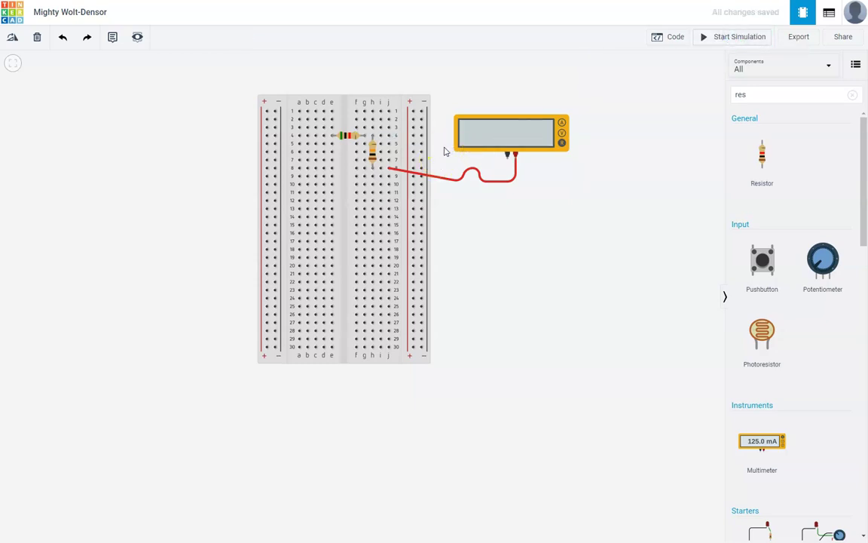
click(487, 182)
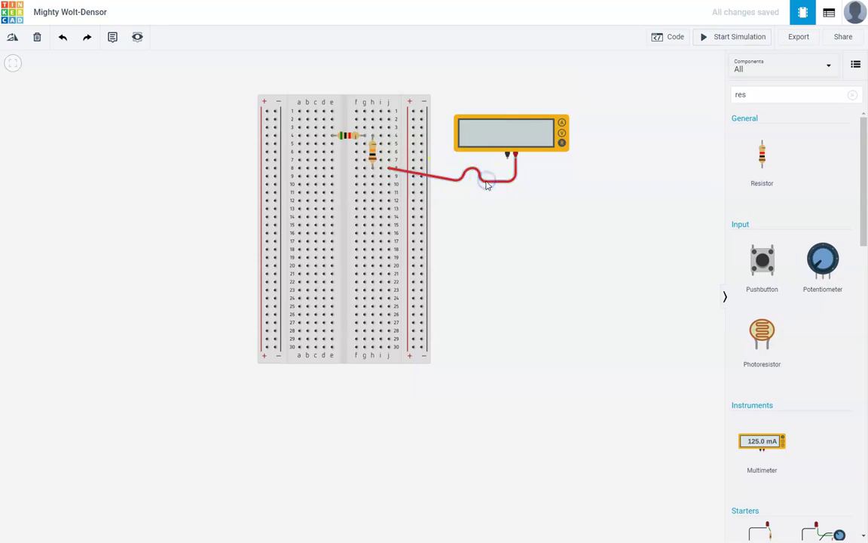
key(Delete)
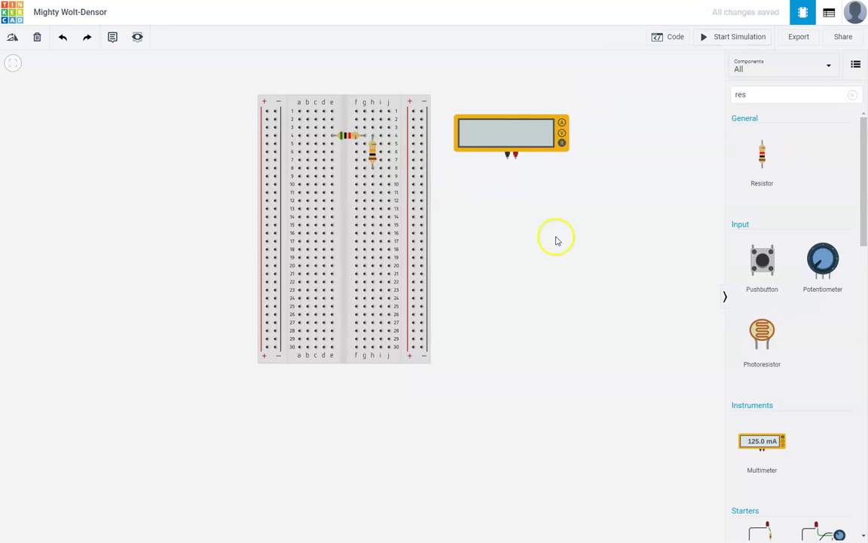
click(773, 98)
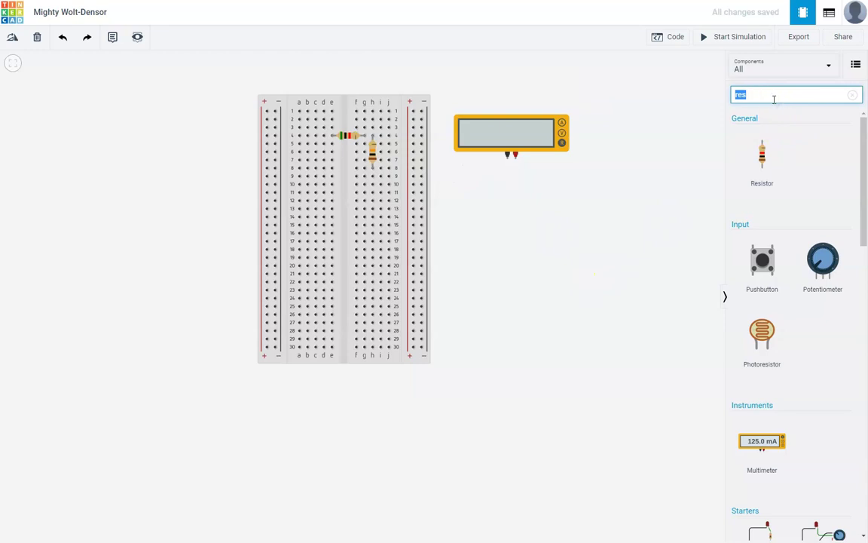
text(power)
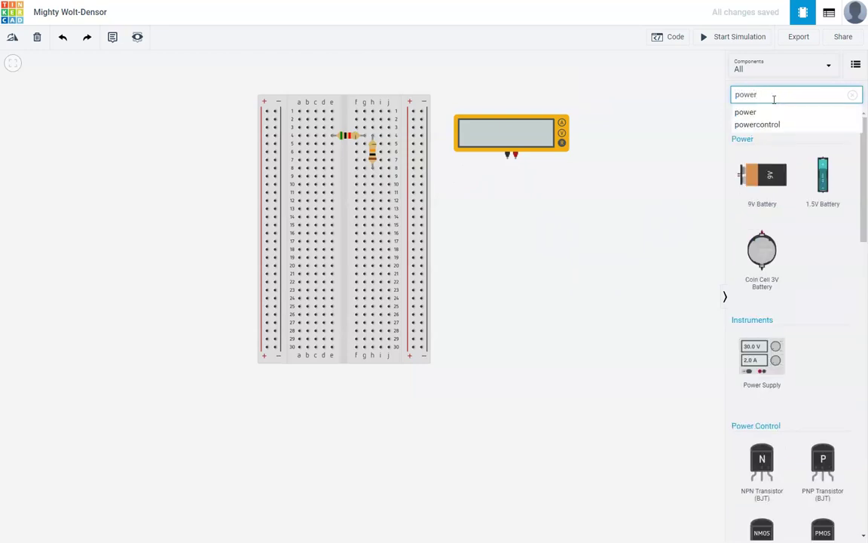
drag(759, 354, 187, 156)
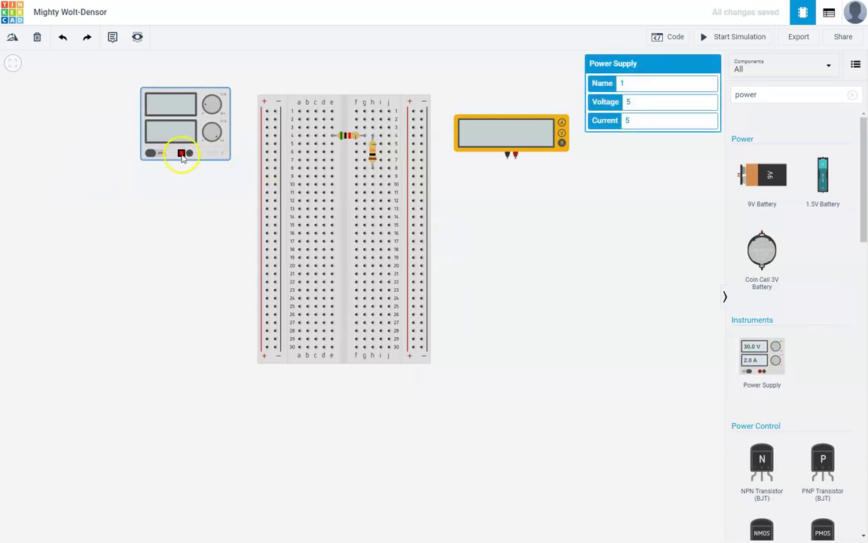
- Wire the supply's positive terminal to the left positive rail in red
click(182, 155)
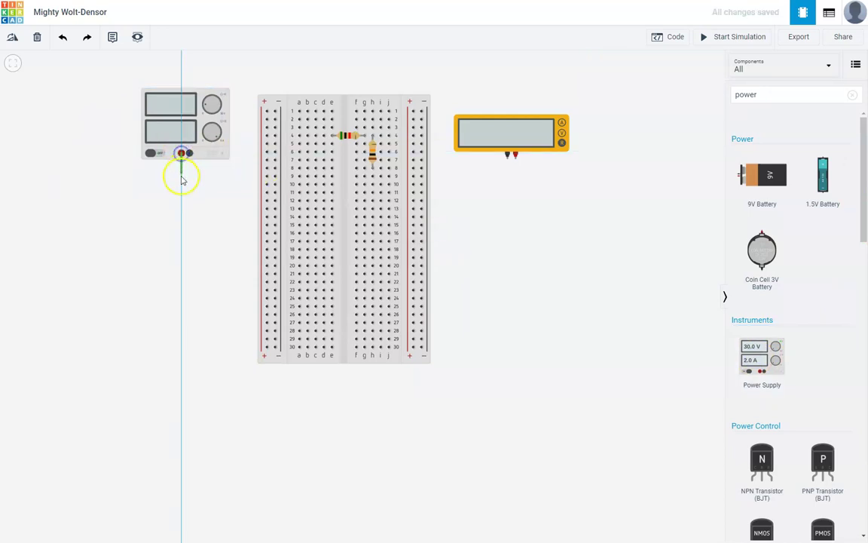
click(266, 177)
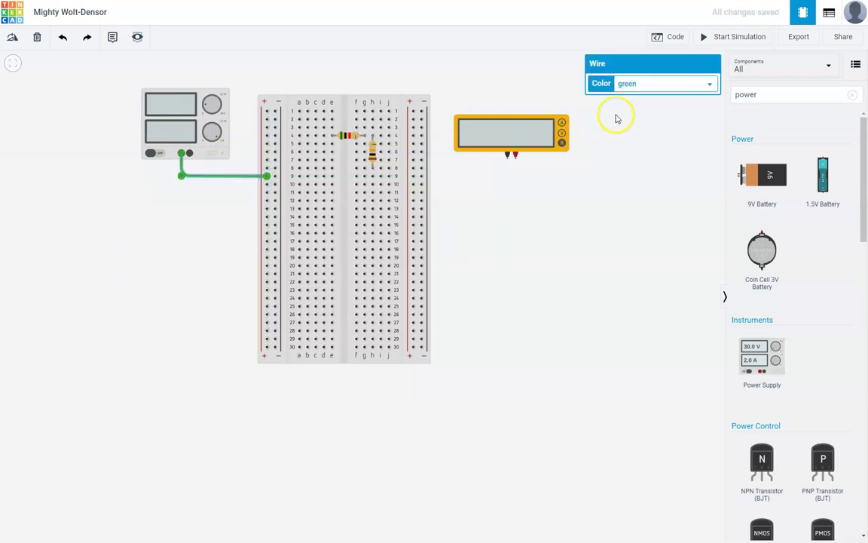
click(661, 85)
click(655, 106)
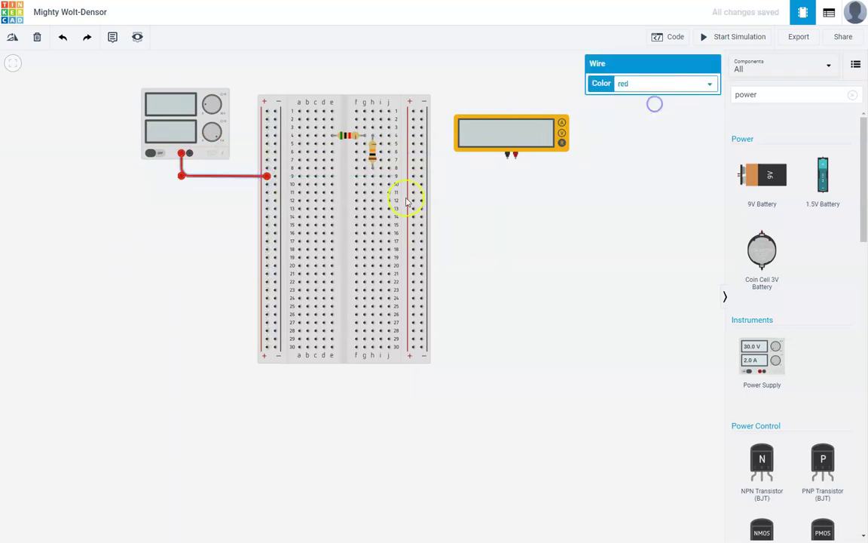
click(181, 282)
- Wire the supply's negative terminal to the left negative rail in black
click(190, 155)
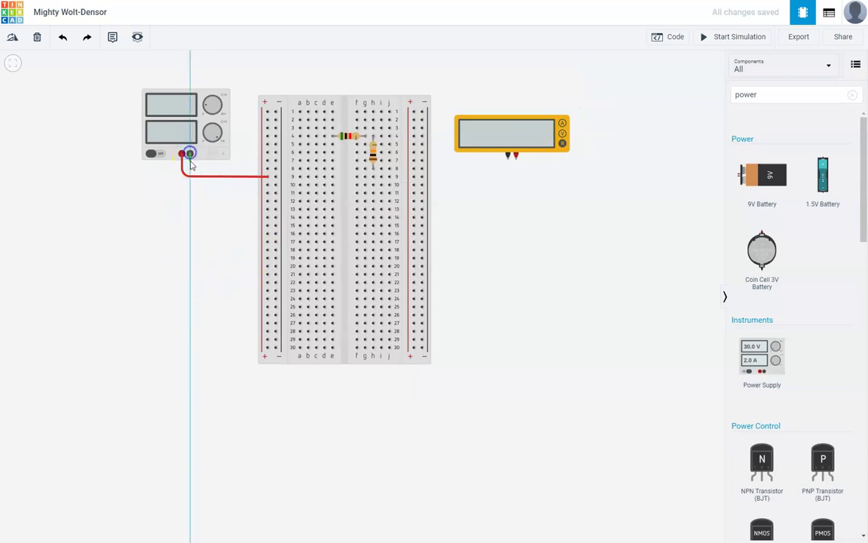
click(274, 168)
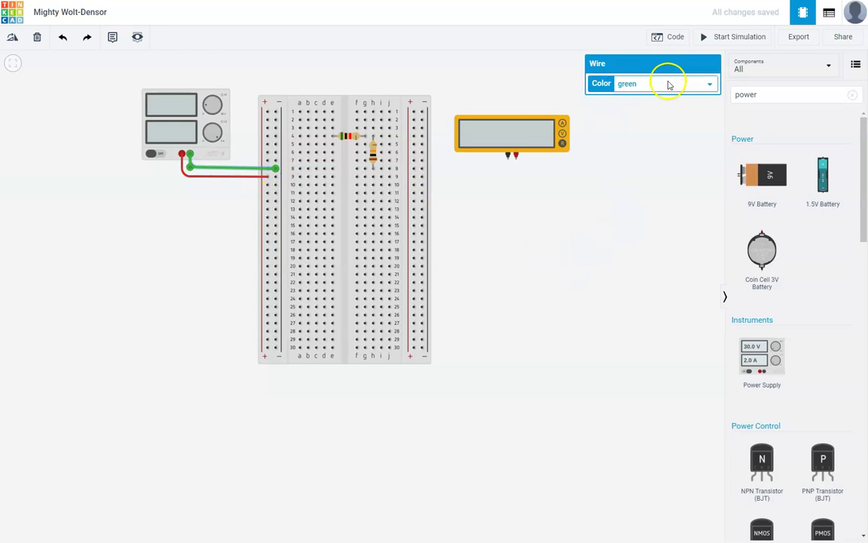
click(668, 85)
click(649, 100)
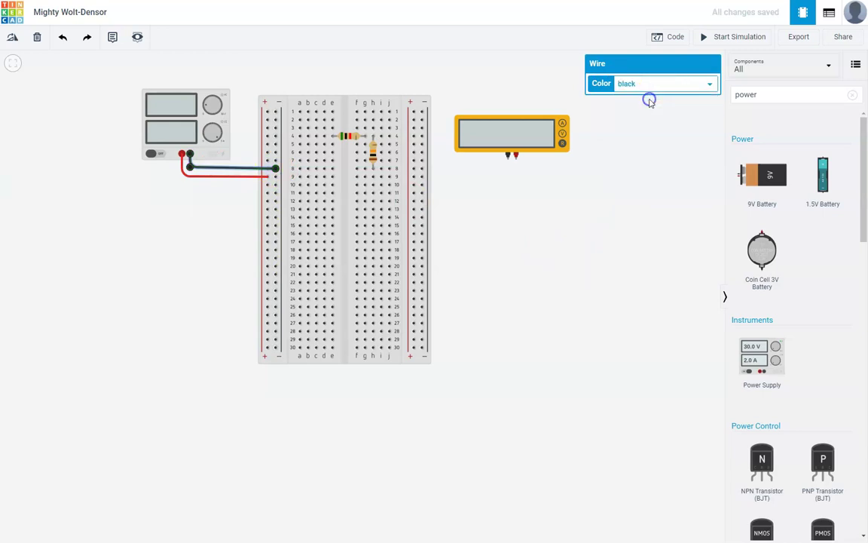
click(666, 229)
click(376, 219)
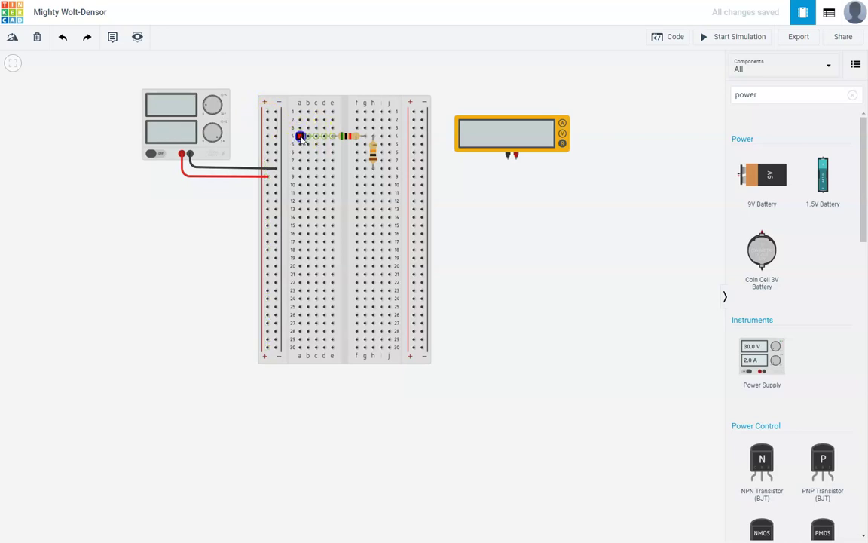
- Wire hole a4 to the left positive rail with a red wire
click(300, 137)
click(267, 138)
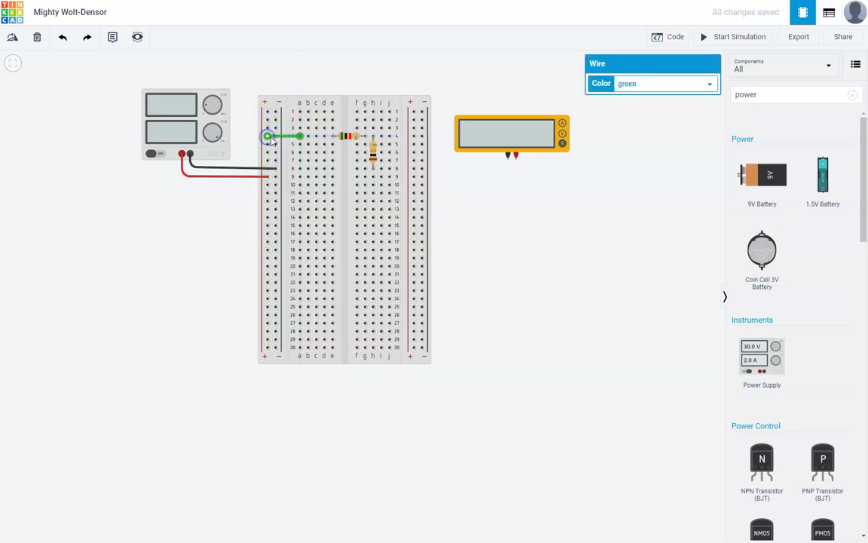
click(654, 84)
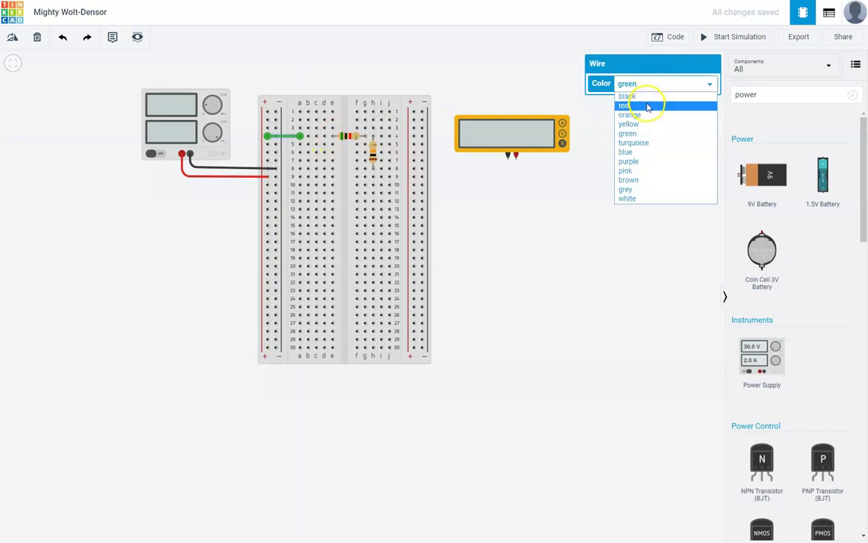
click(644, 105)
click(705, 208)
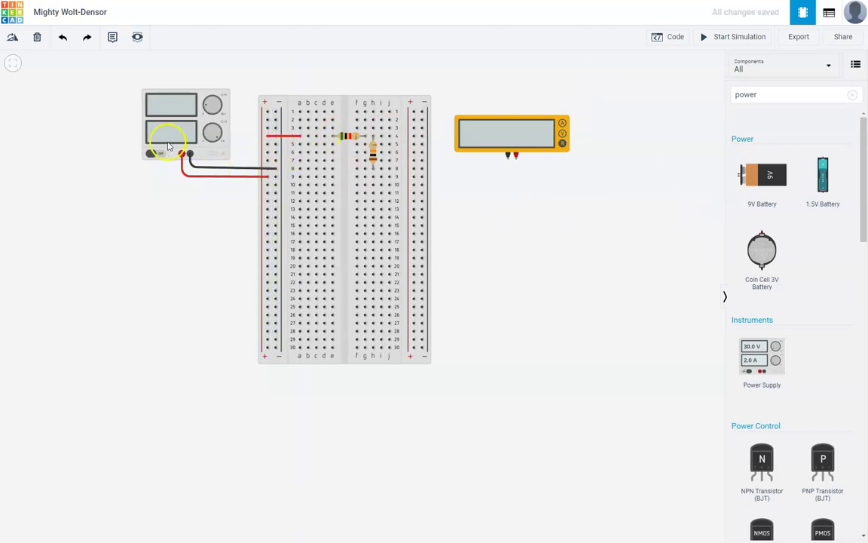
- Reseat the supply's black wire on the negative rail and wire hole f8 to it in black
click(190, 154)
click(276, 168)
drag(360, 173, 361, 172)
drag(358, 171, 275, 209)
click(663, 84)
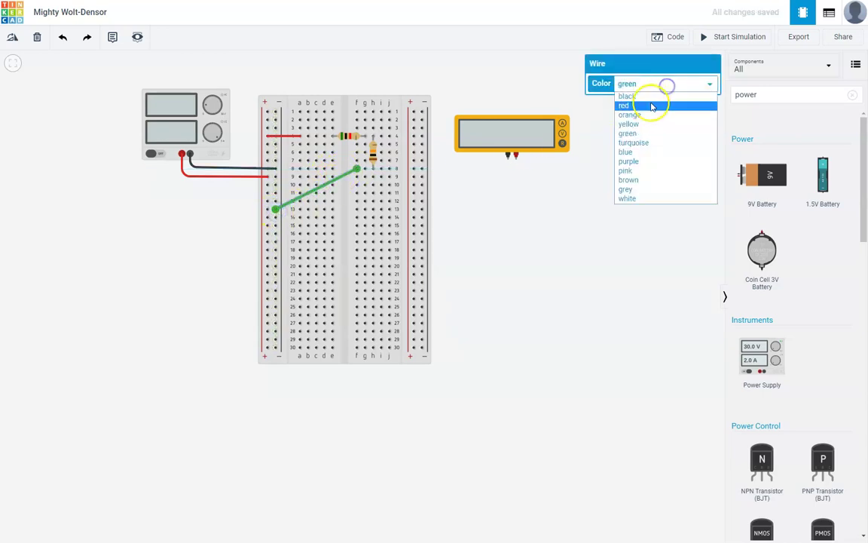
click(646, 100)
click(613, 199)
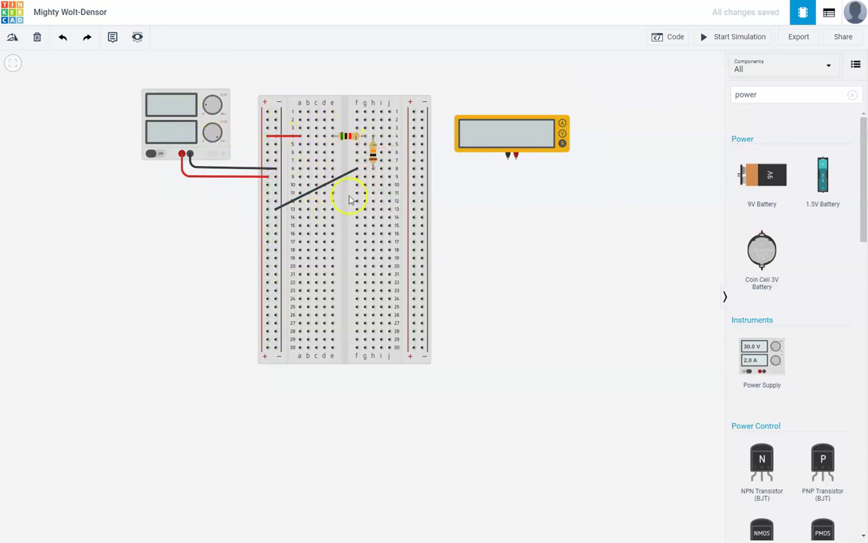
click(533, 135)
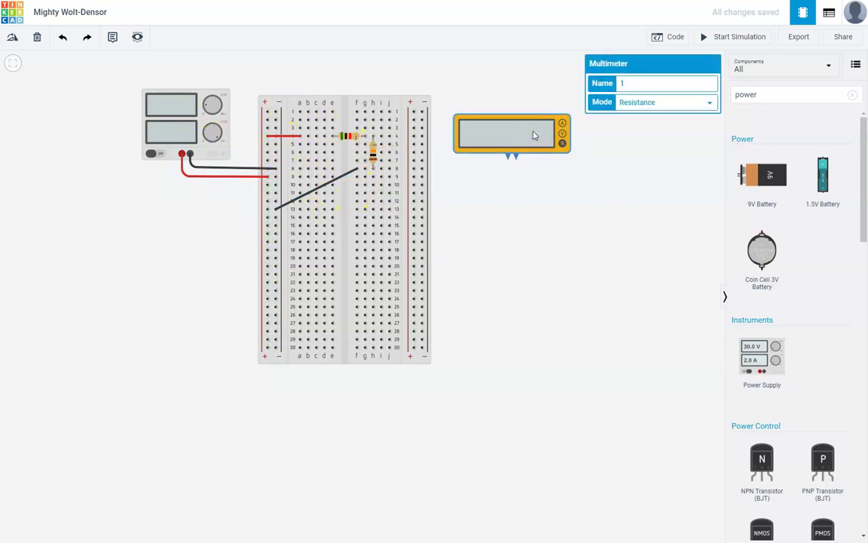
- Move the multimeter above the breadboard; wire its black lead to the negative rail, red to j4
drag(498, 133, 276, 112)
click(508, 147)
click(640, 83)
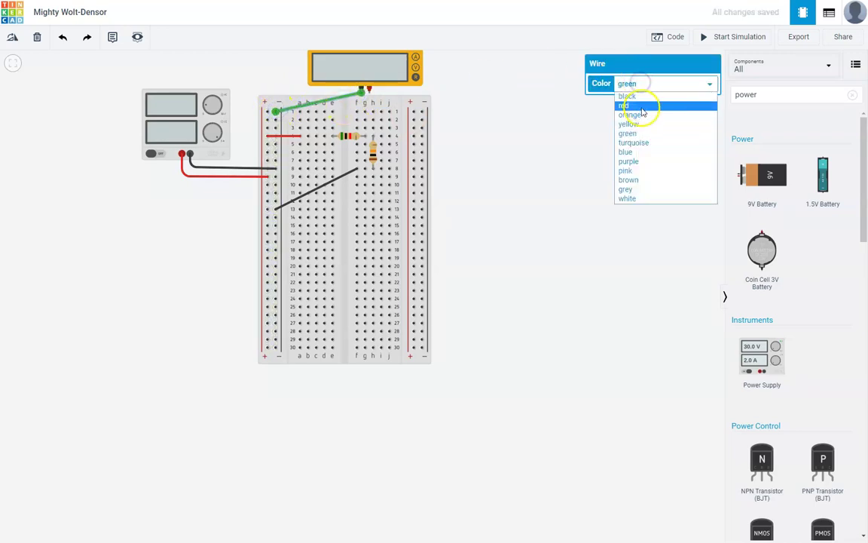
click(627, 97)
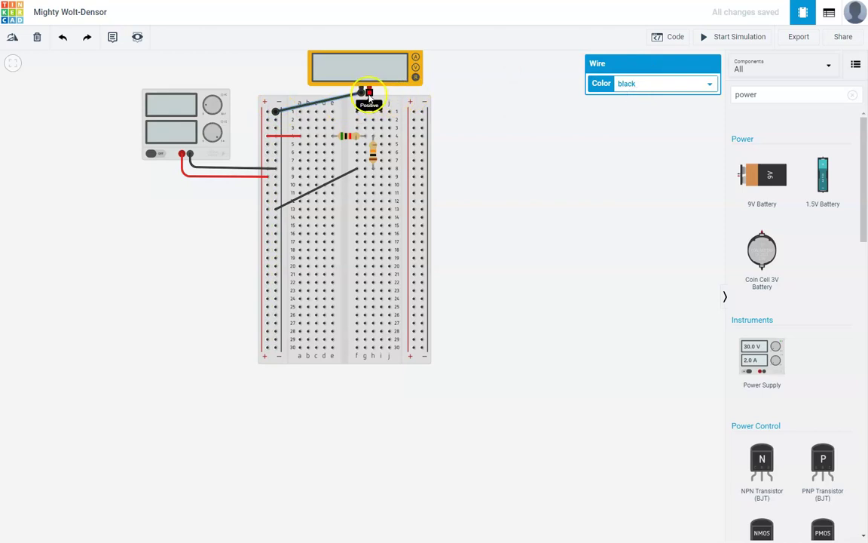
drag(369, 96, 390, 137)
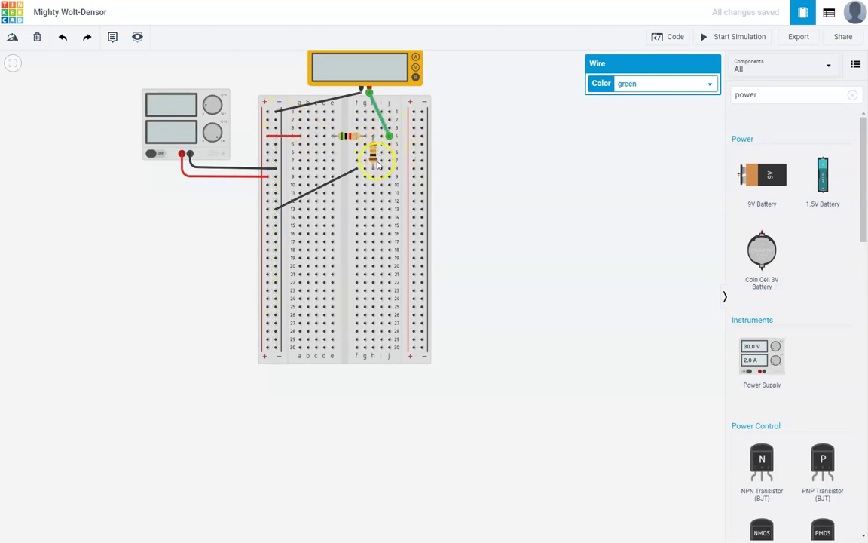
click(648, 84)
click(639, 106)
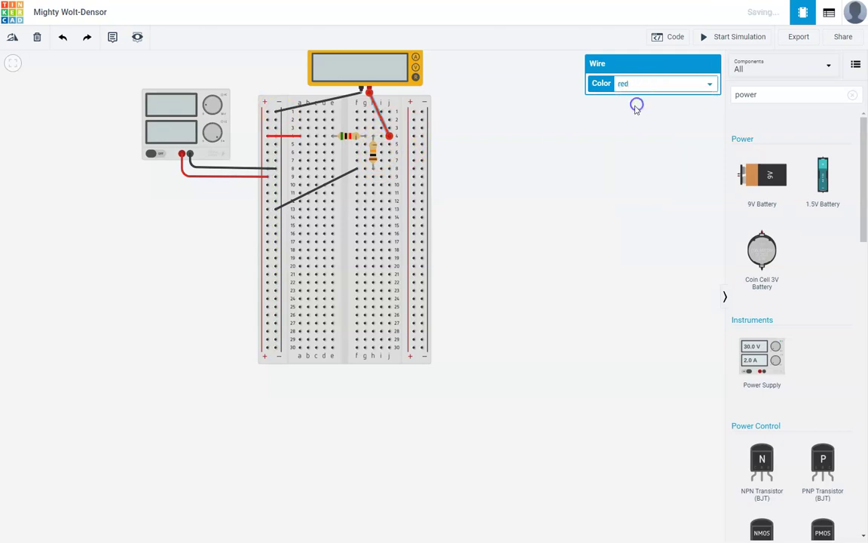
click(573, 163)
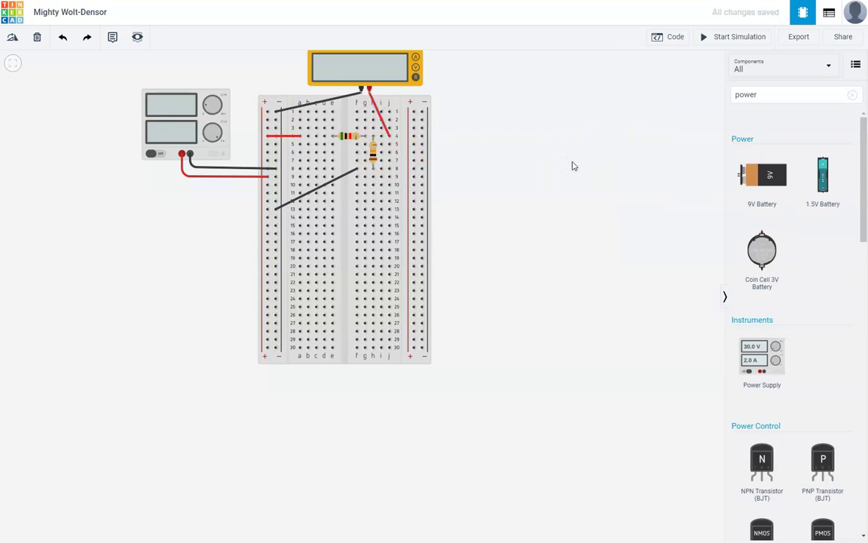
- Start the simulation and put the multimeter in voltage mode, reading 3.33 V from 5.00 V
click(724, 37)
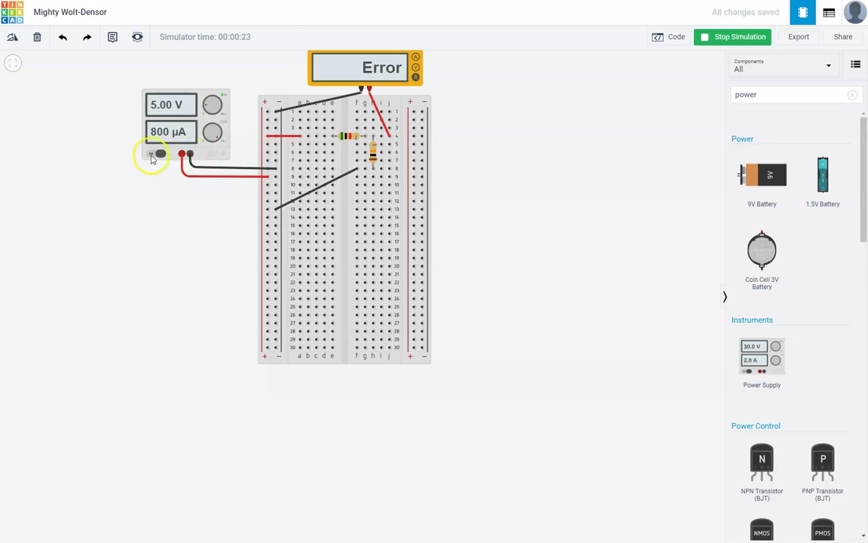
click(416, 65)
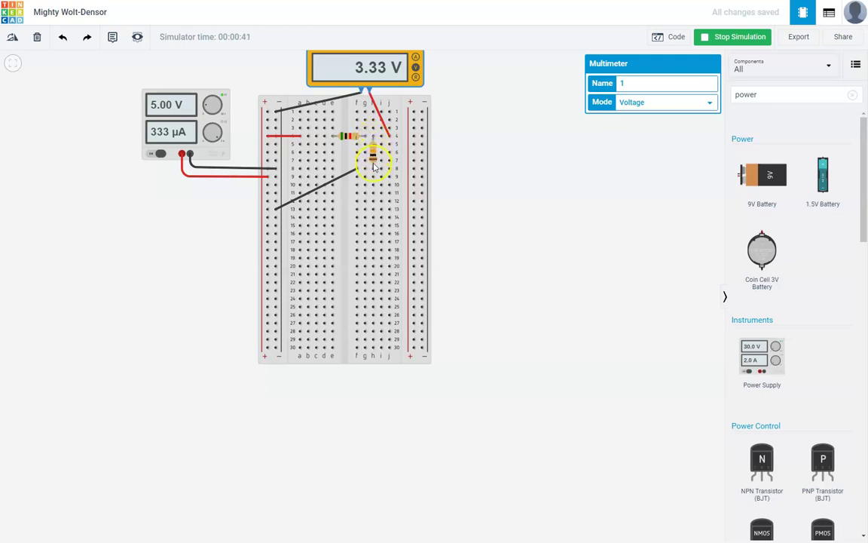
- Launch Windows Calculator and move its window over the circuit
key(super)
text(calc)
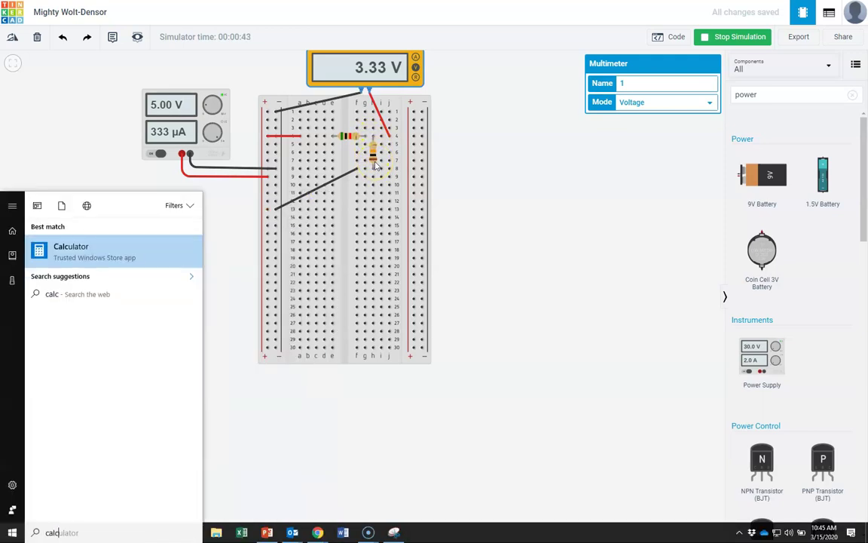
key(Return)
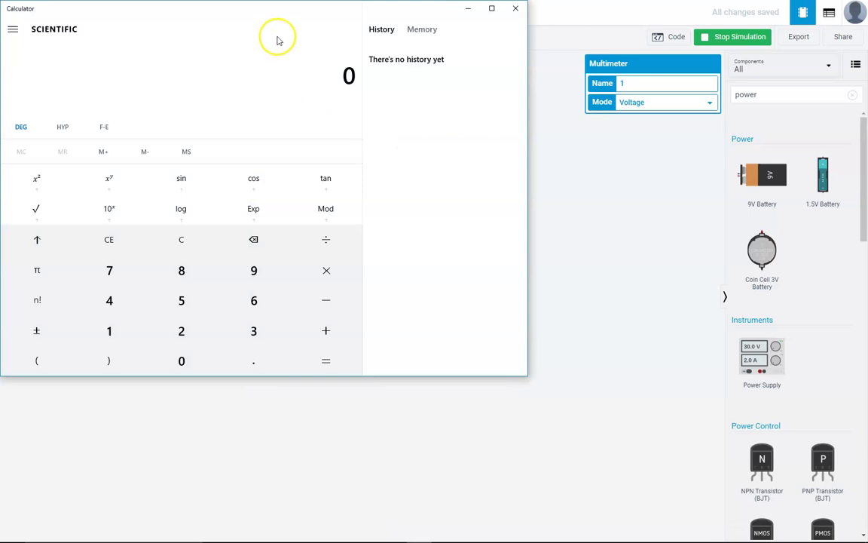
drag(279, 11, 501, 186)
- Compute 10 ÷ (10 + 5) × 5, giving 3.333…
text(10 ÷ )
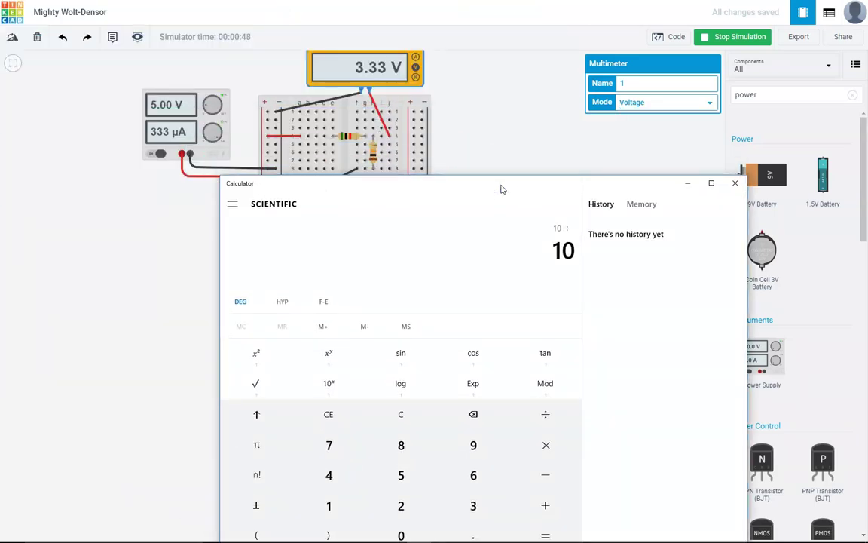
text((10 + 5))
key(Return)
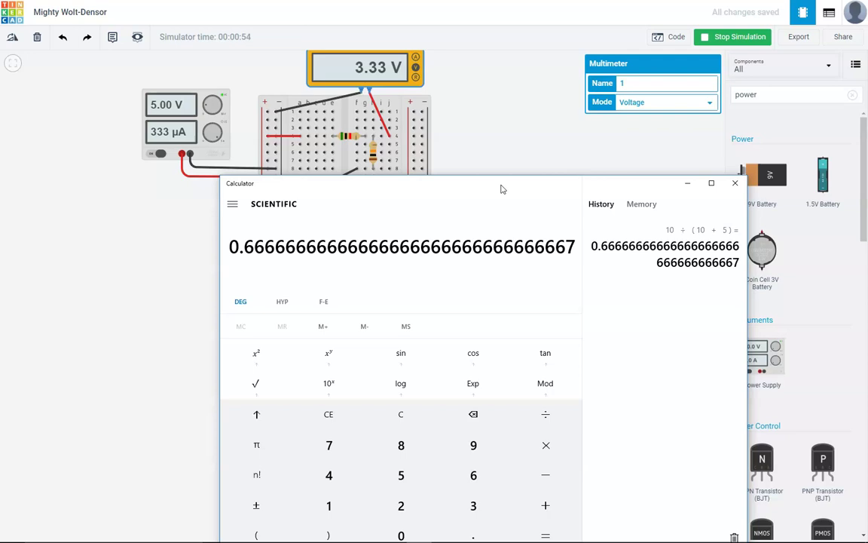
text(*)
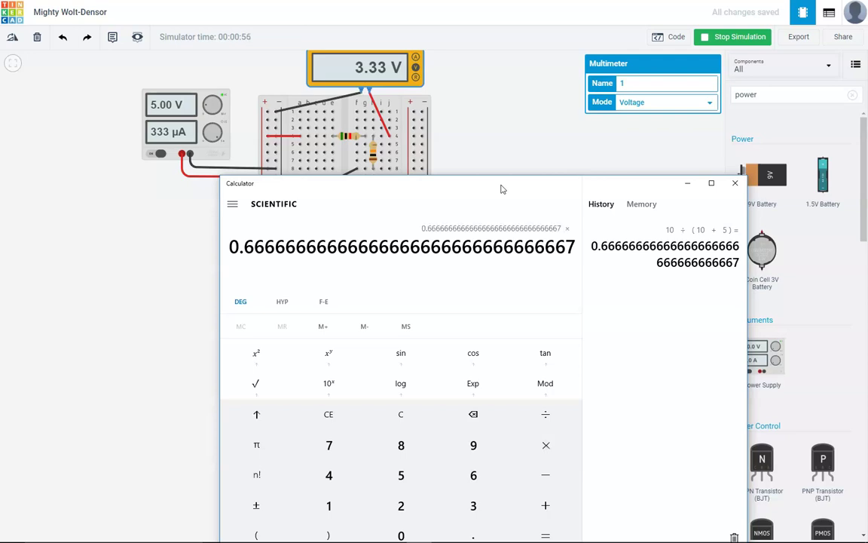
text(5)
key(Return)
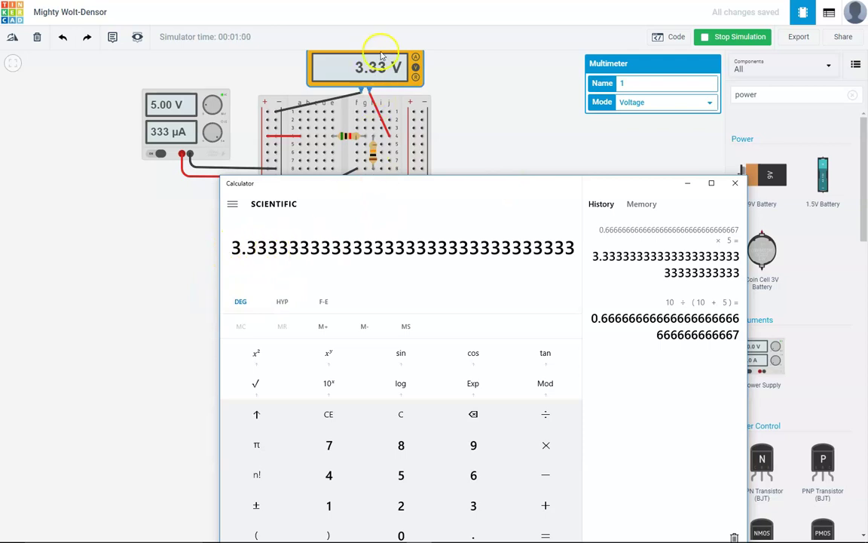
- Close Calculator, stop the simulation, and place a Function Generator left of the breadboard
click(735, 182)
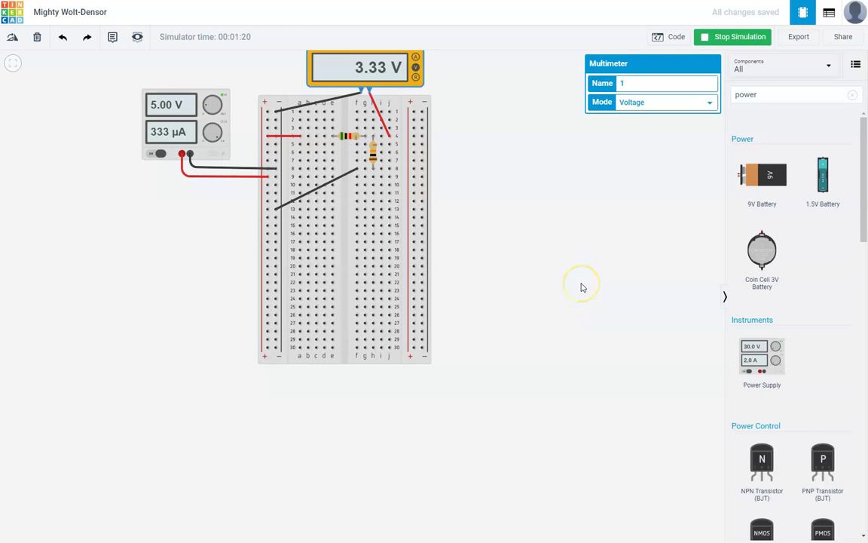
click(735, 37)
click(773, 93)
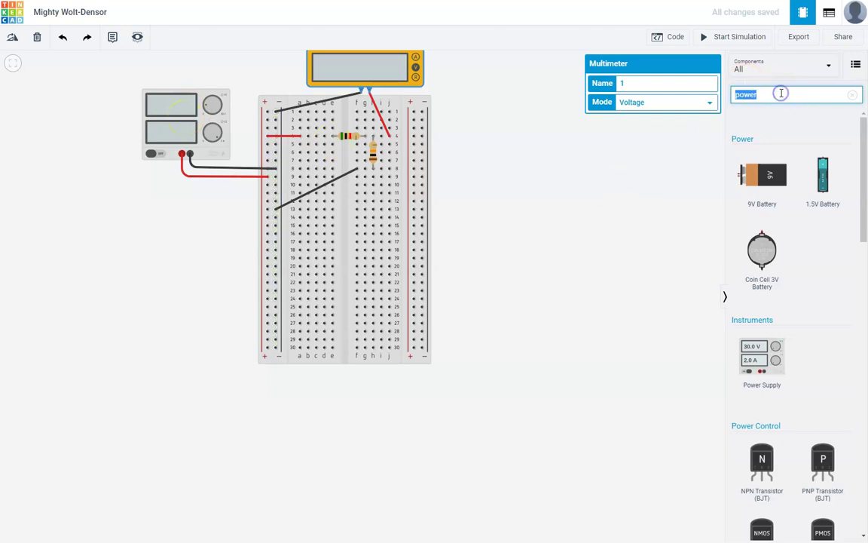
text(ct)
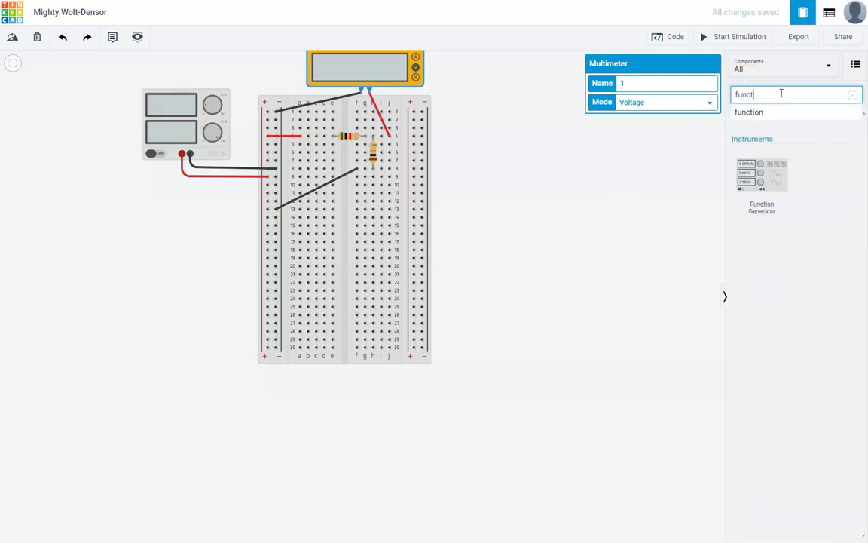
drag(774, 217, 154, 292)
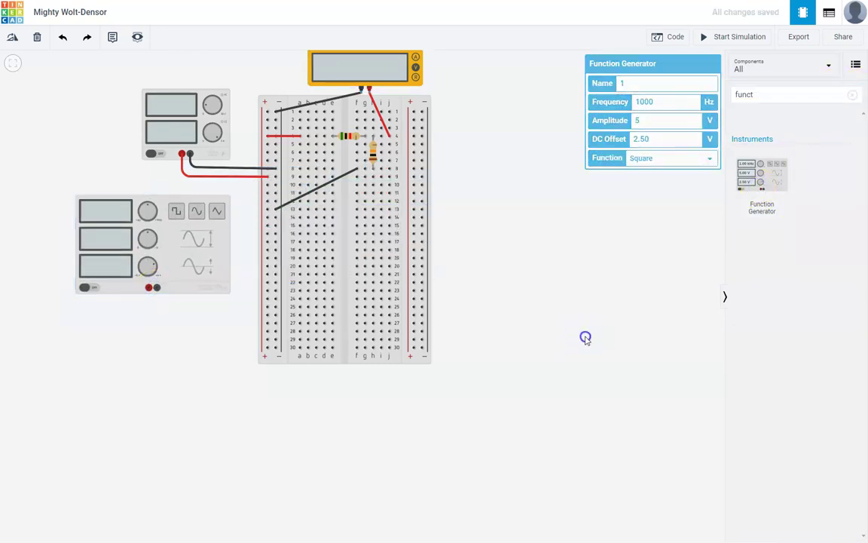
- Delete the power supply, move the generator top-left, and wire its positive output red to the + rail
click(163, 105)
key(Delete)
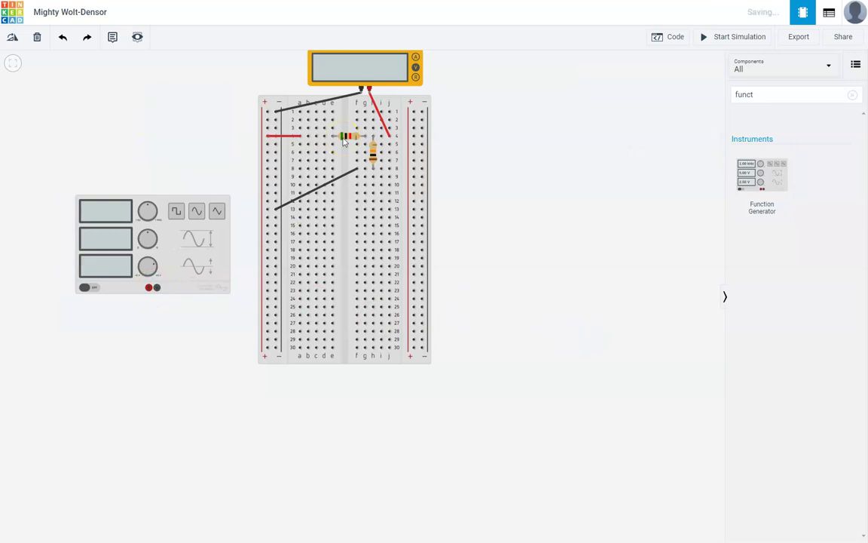
drag(168, 233, 185, 108)
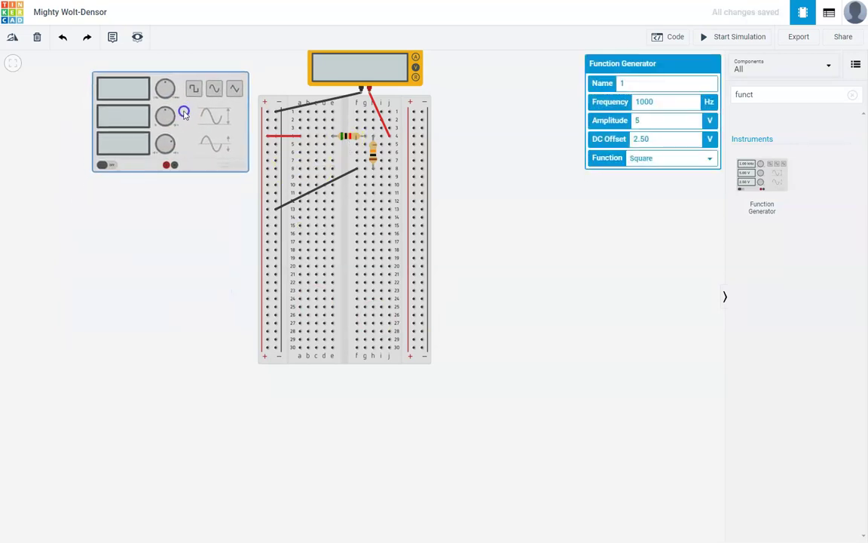
click(166, 169)
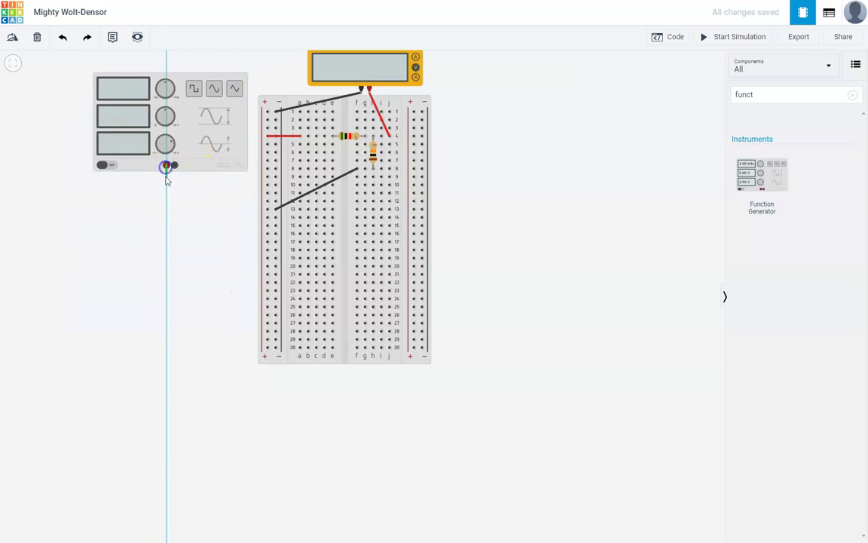
click(266, 185)
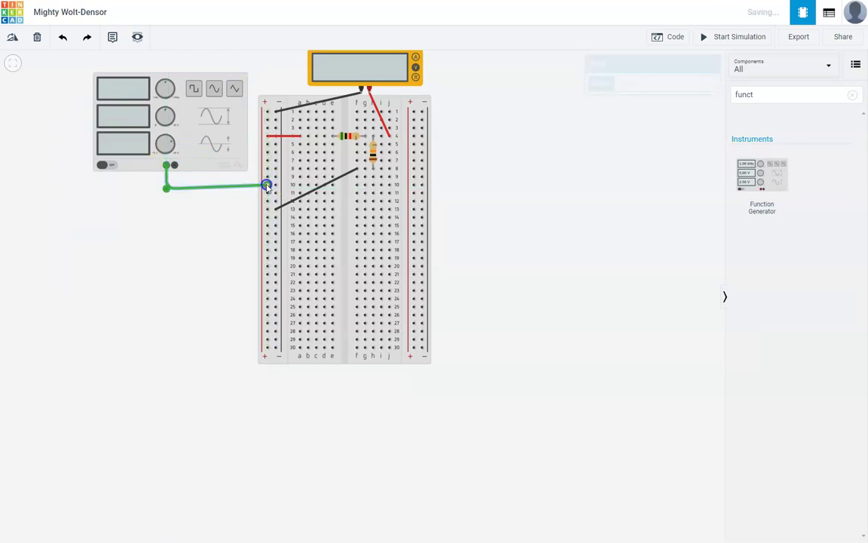
click(645, 84)
click(638, 105)
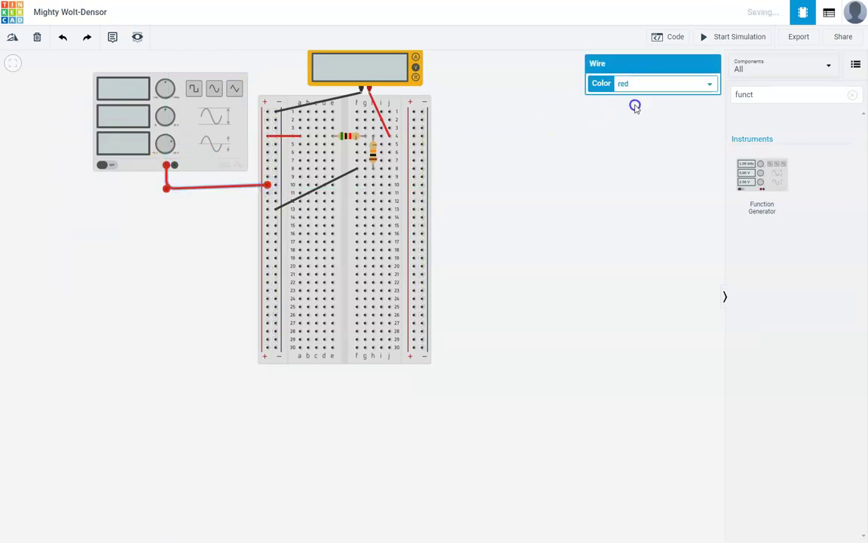
drag(168, 191, 166, 184)
- Wire the generator's negative output to the − rail with a black wire
click(174, 165)
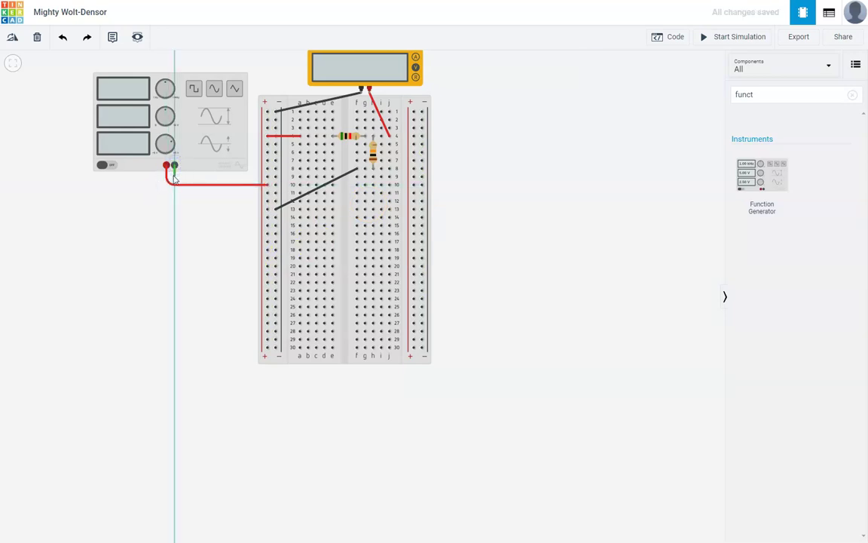
click(174, 175)
click(275, 177)
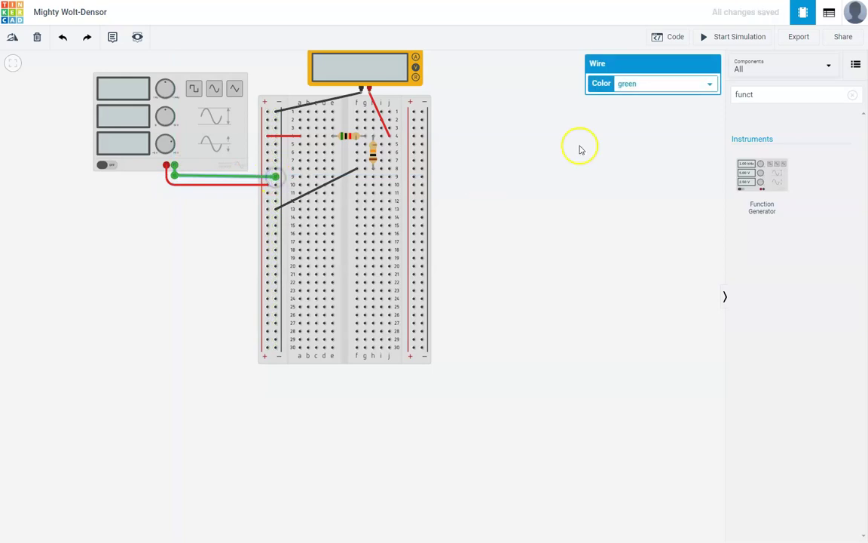
click(656, 84)
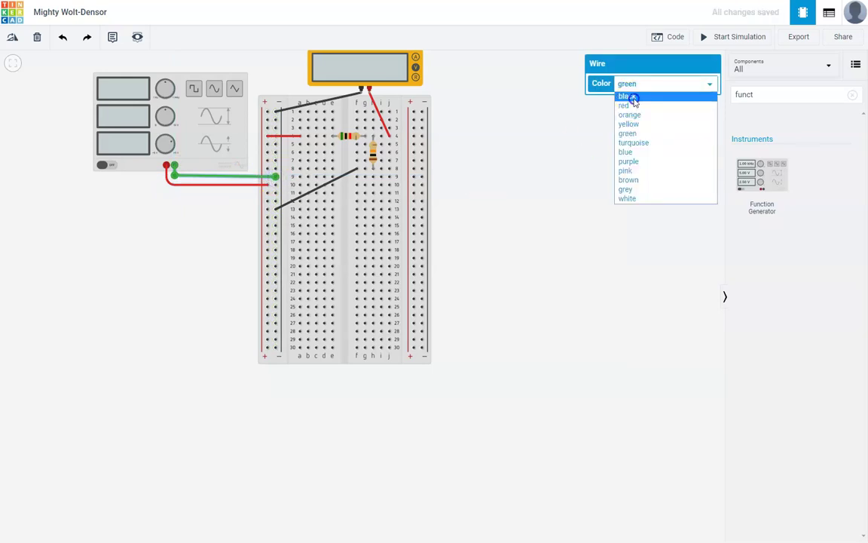
click(627, 96)
click(541, 208)
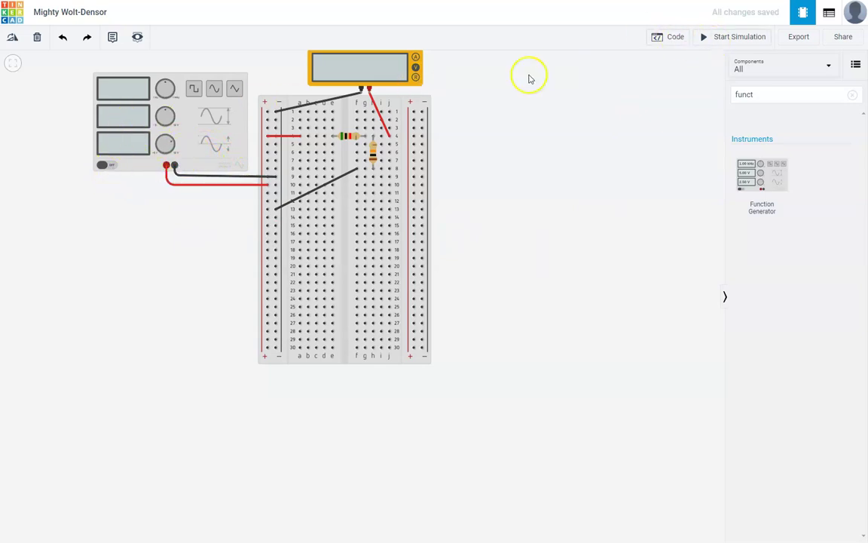
- Change the Function Generator's Frequency from 1000 to 500 Hz
click(136, 91)
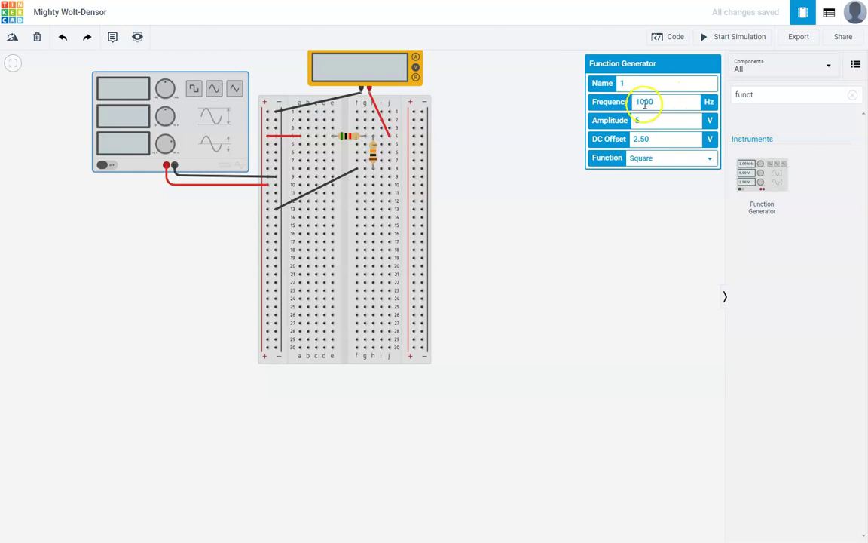
click(708, 103)
click(654, 105)
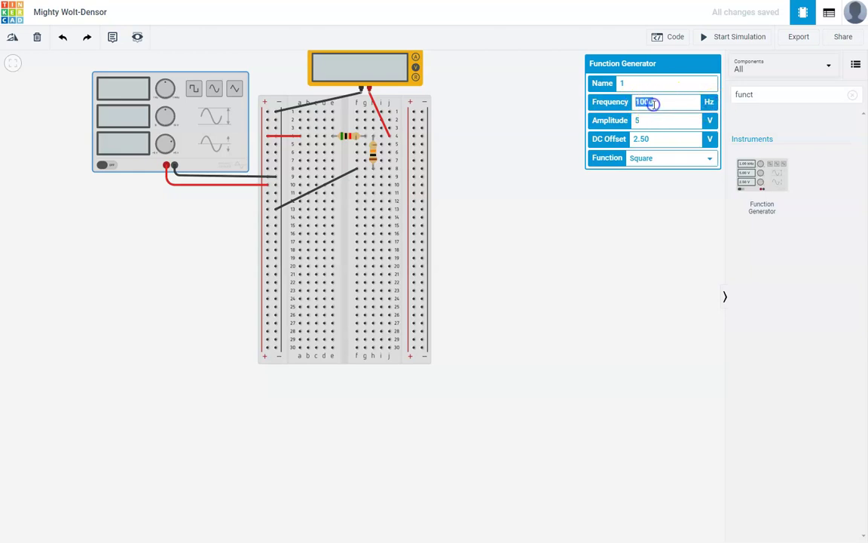
text(500)
click(653, 105)
click(647, 120)
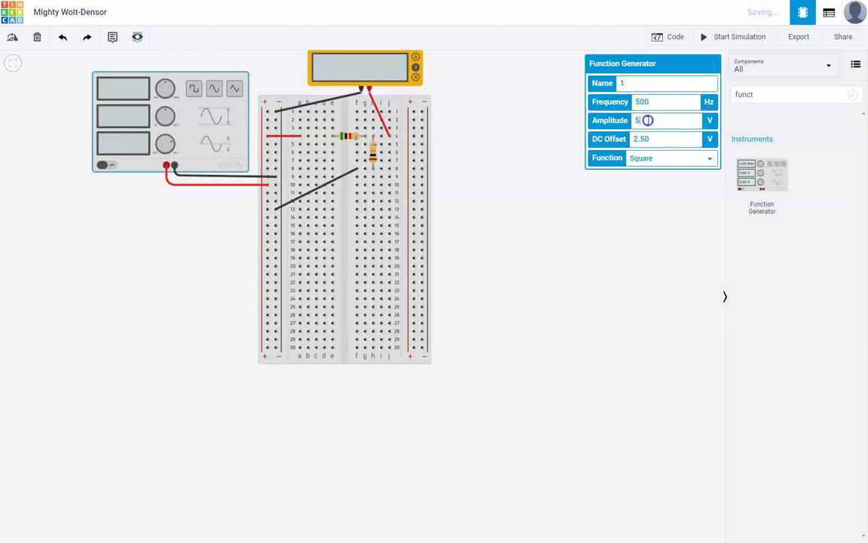
click(607, 134)
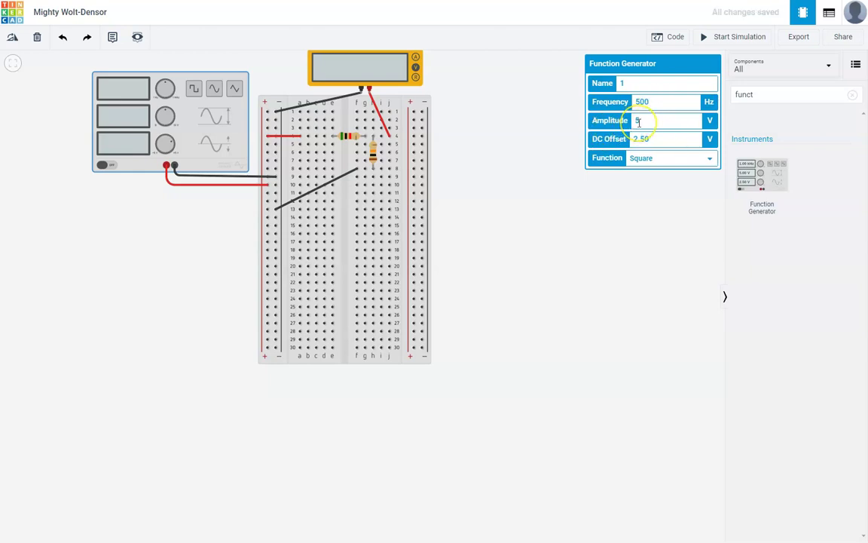
click(652, 139)
- Search components for 'osc' and place an oscilloscope below the function generator
click(645, 202)
double_click(774, 93)
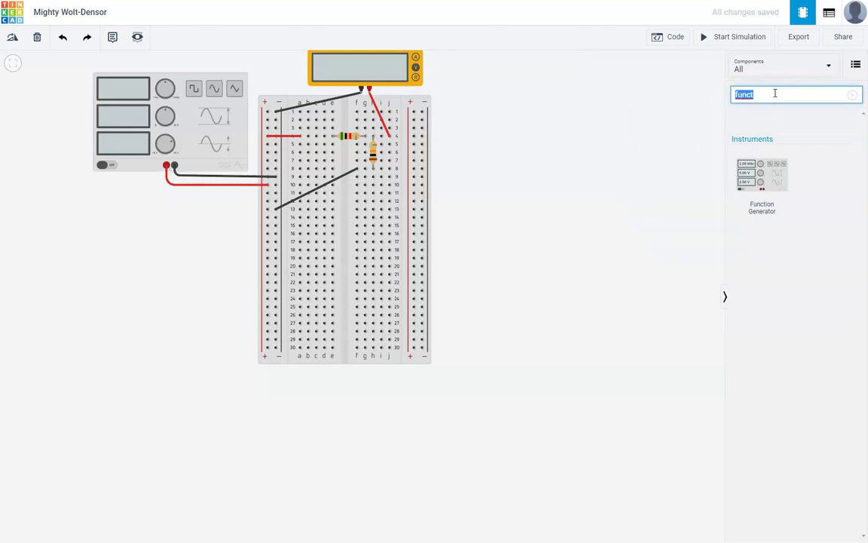
text(osc)
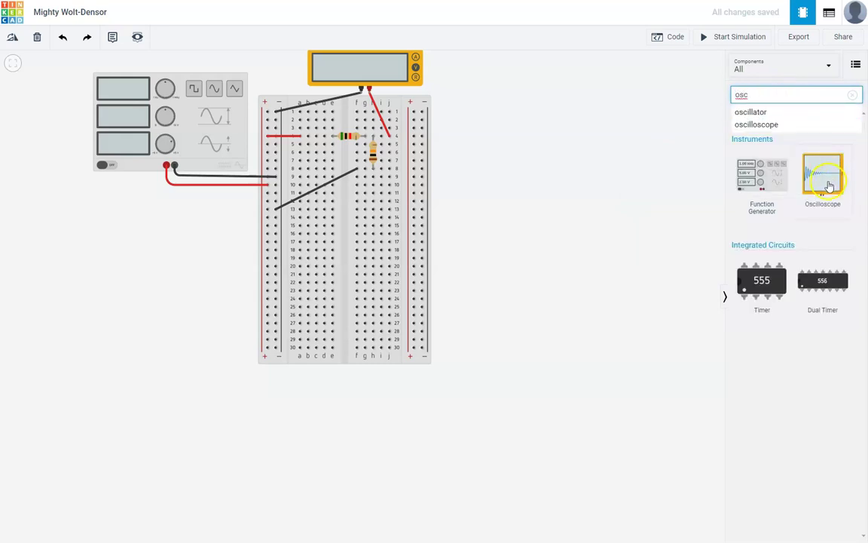
drag(820, 175, 163, 347)
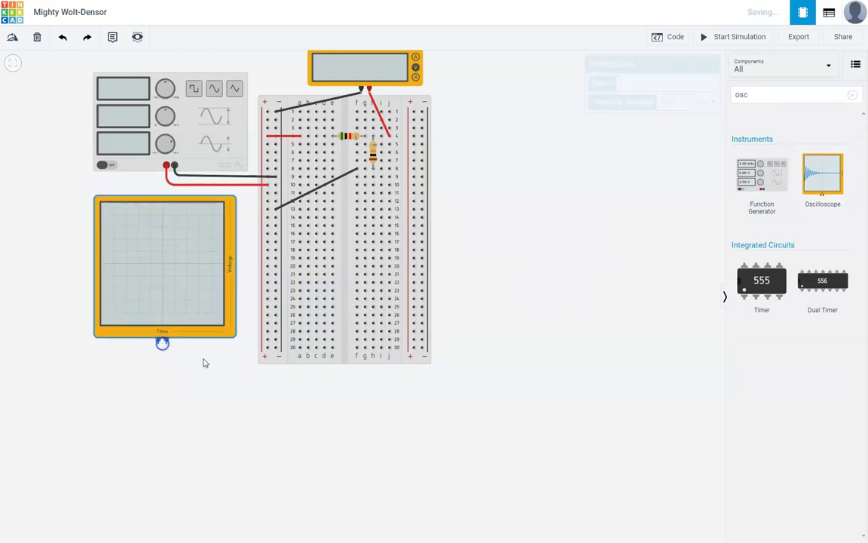
- Wire the oscilloscope's positive and negative terminals to the breadboard's + and − rails near row 29
click(507, 387)
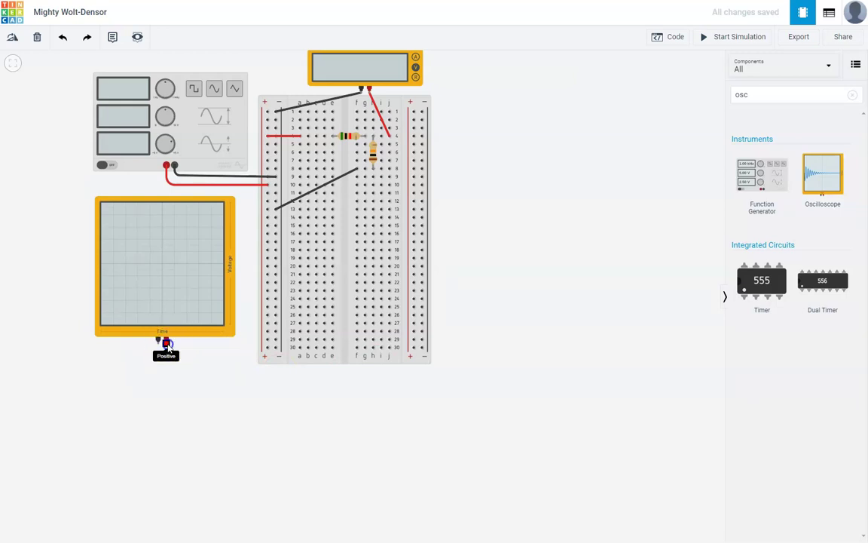
click(166, 342)
click(266, 340)
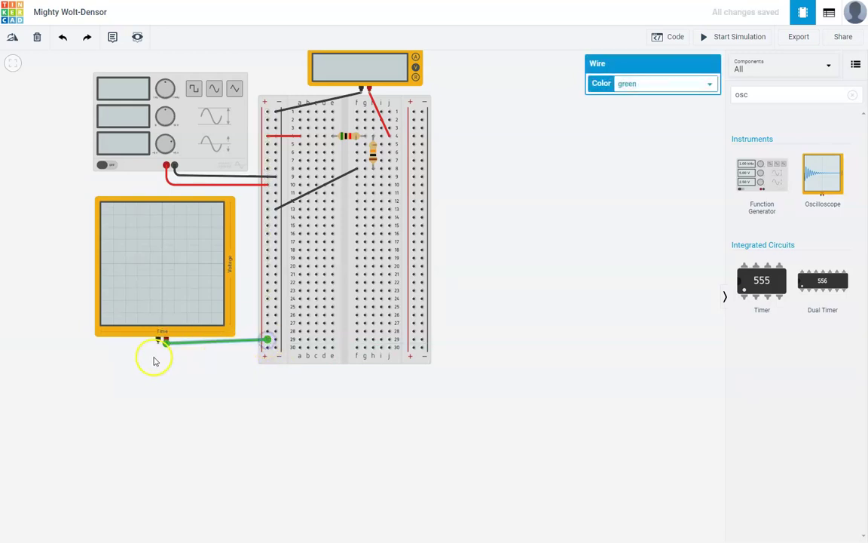
click(157, 340)
click(257, 349)
drag(256, 350, 275, 349)
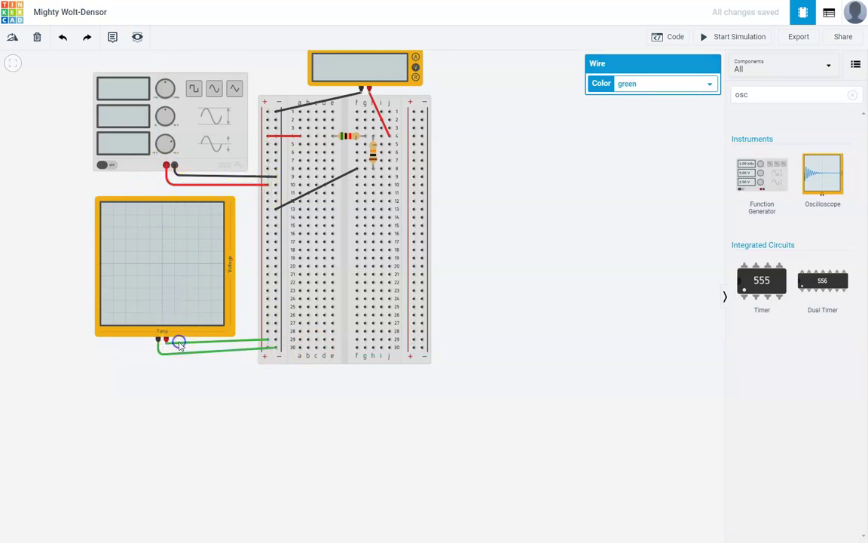
click(180, 346)
- Colour the oscilloscope's positive wire red and its negative wire black
click(181, 347)
click(670, 83)
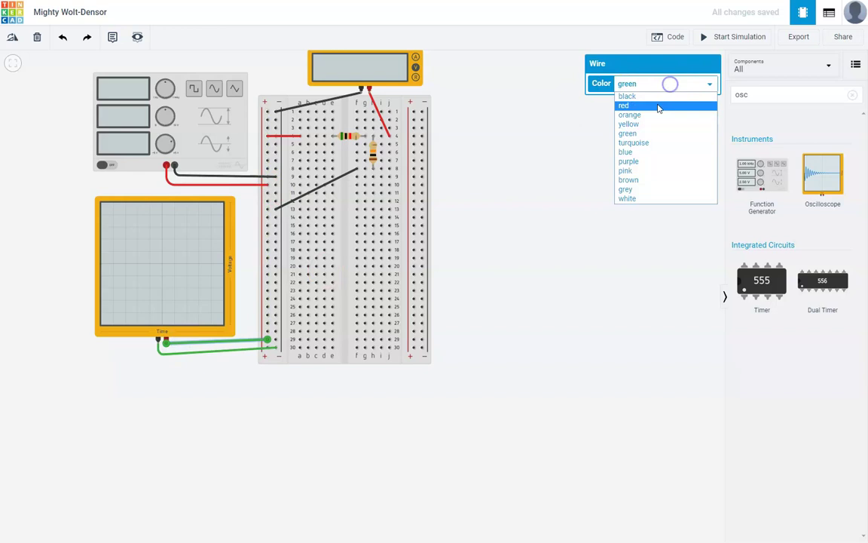
click(658, 106)
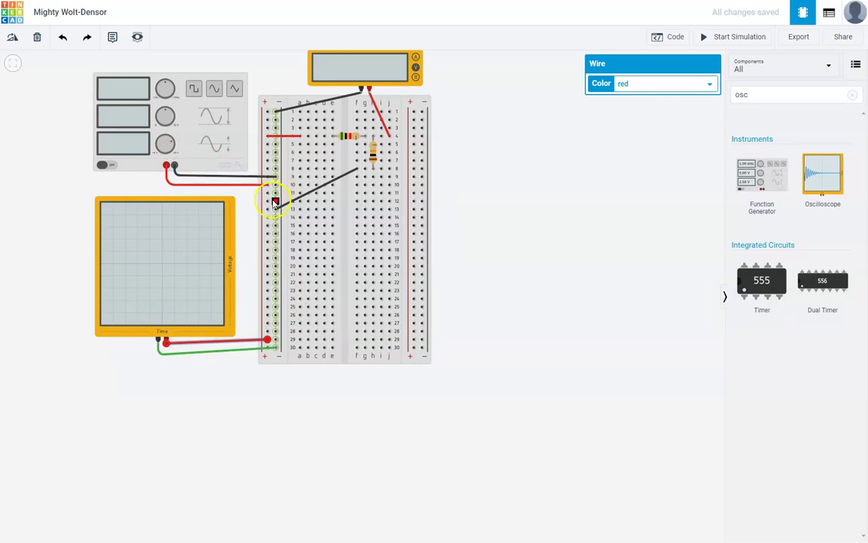
click(194, 353)
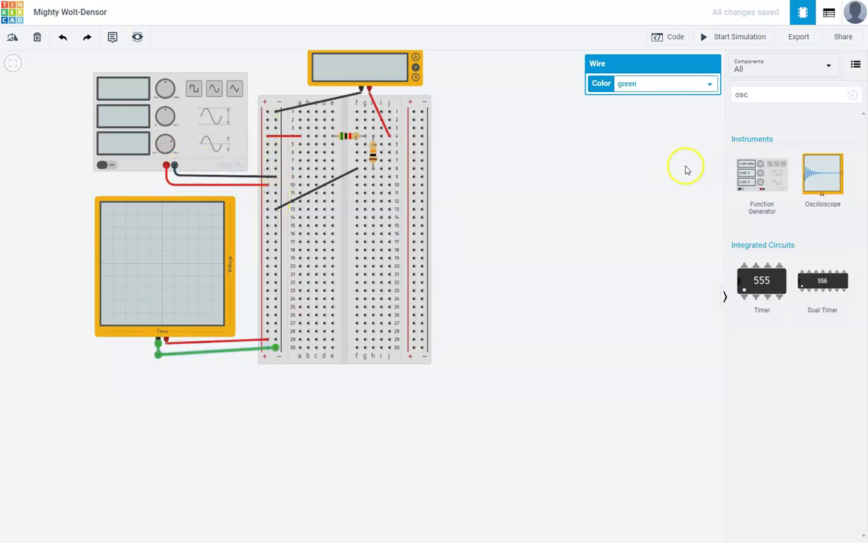
click(676, 83)
click(666, 99)
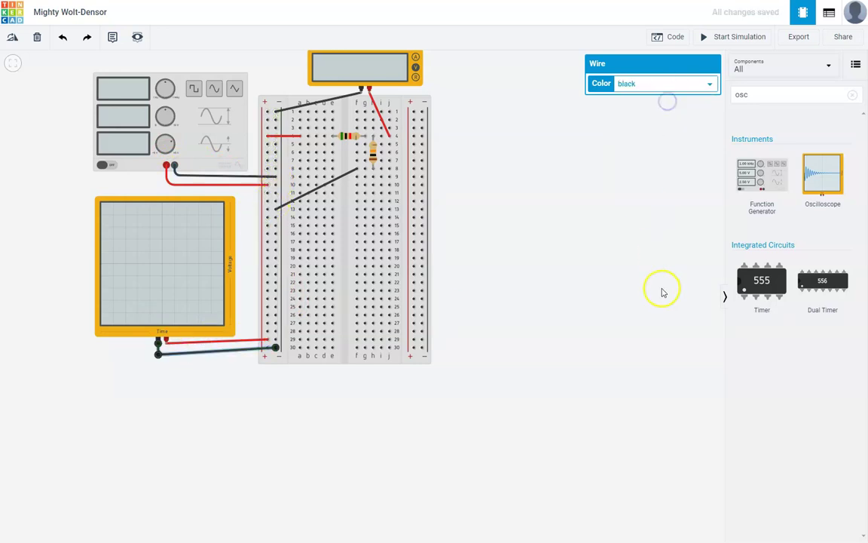
click(610, 295)
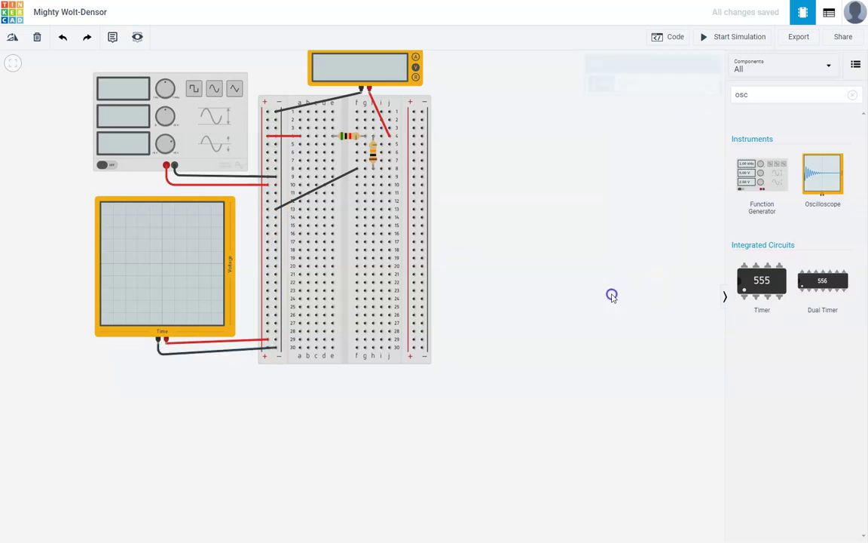
- Start the simulation and check the oscilloscope and function generator settings
click(735, 37)
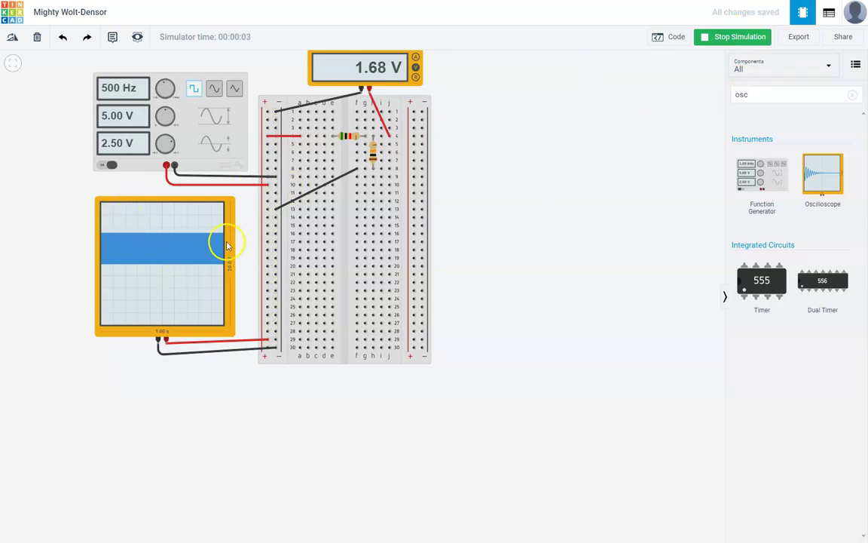
click(163, 333)
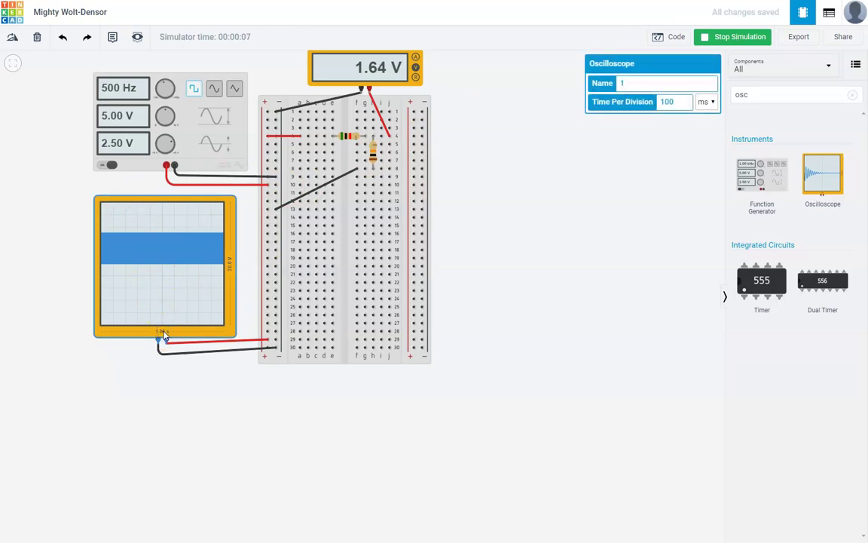
click(709, 103)
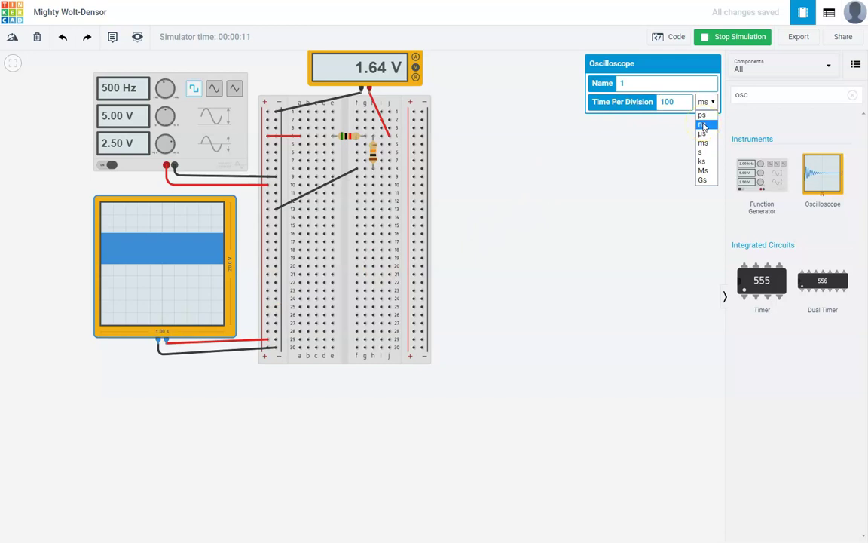
click(123, 90)
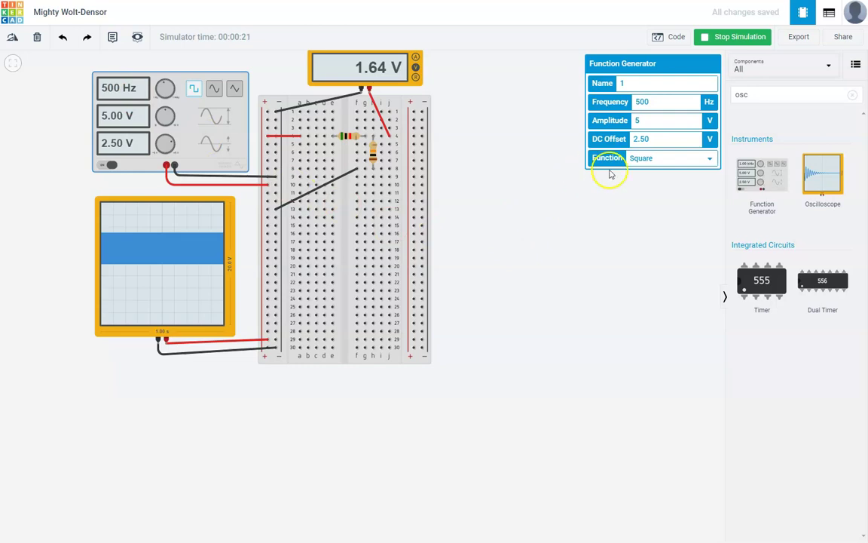
- Set the input oscilloscope's time per division to 1 ms
click(142, 302)
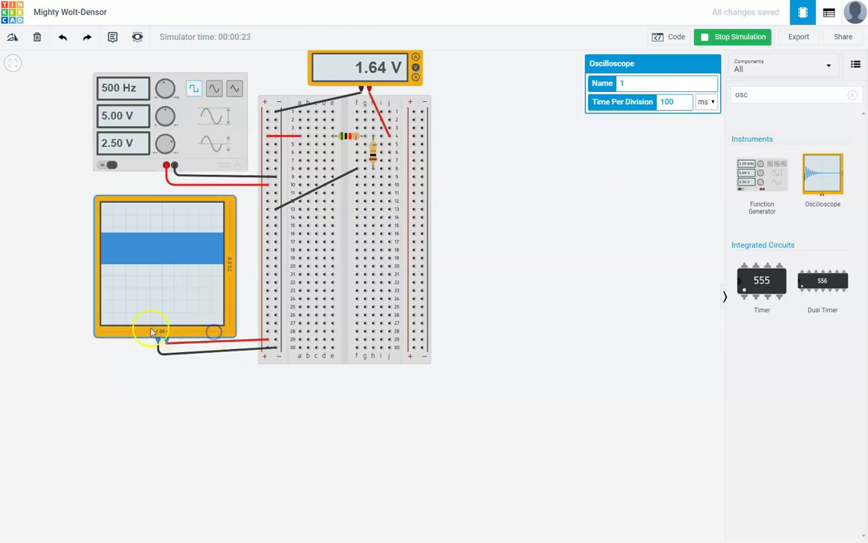
click(667, 101)
double_click(670, 101)
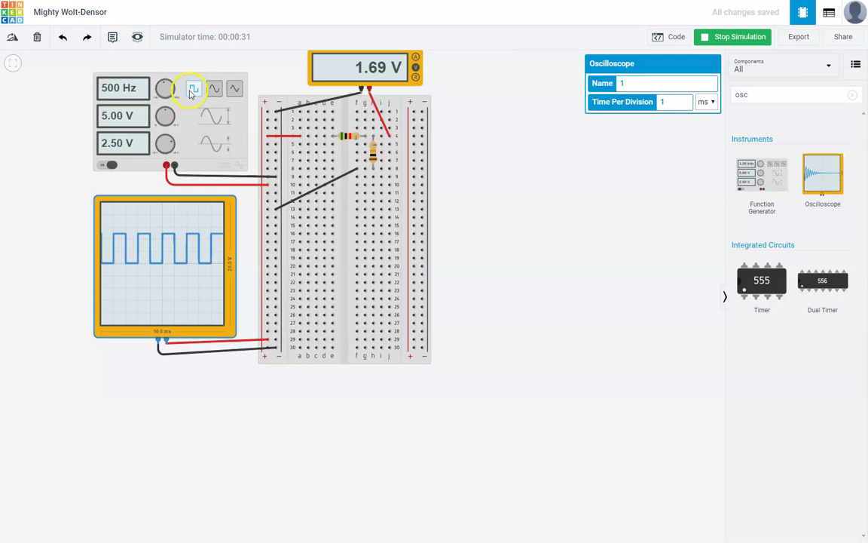
click(109, 256)
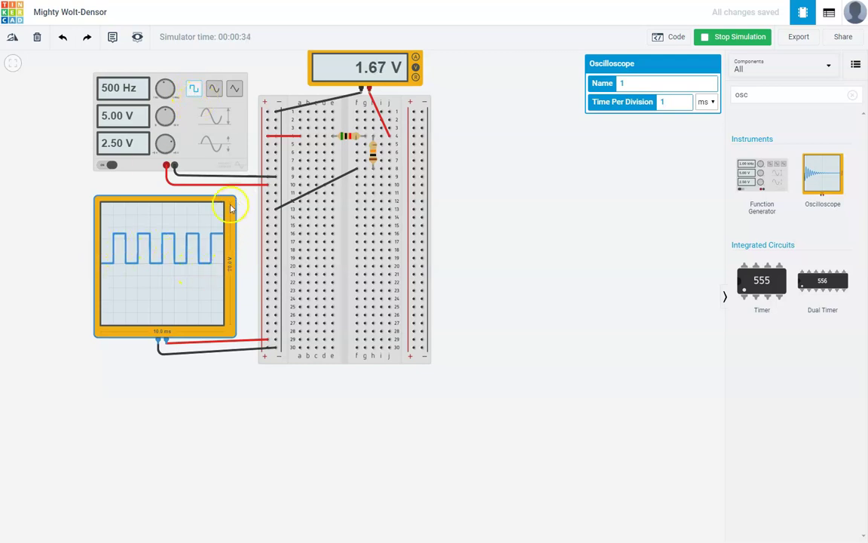
click(226, 332)
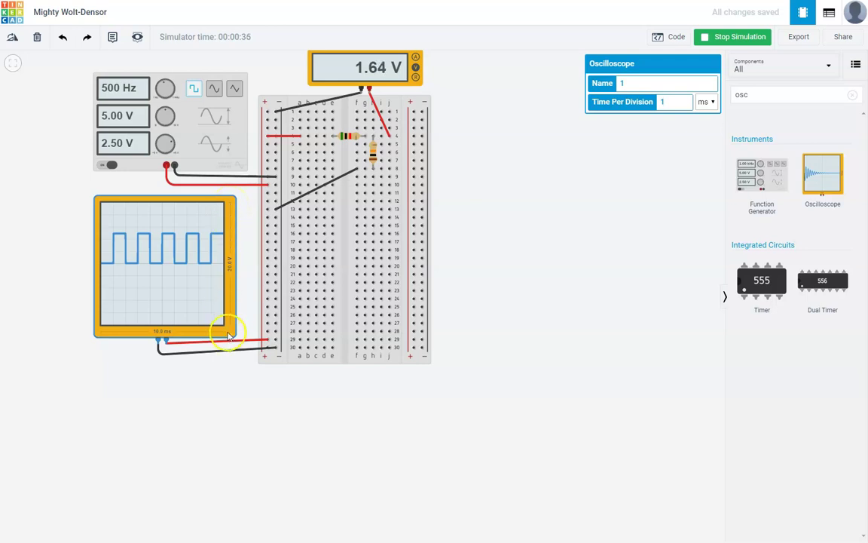
click(230, 269)
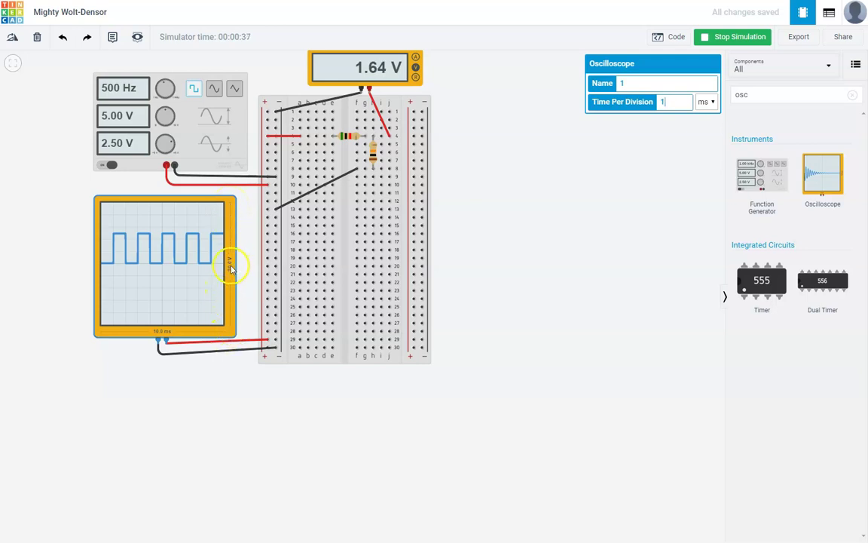
click(227, 262)
click(445, 440)
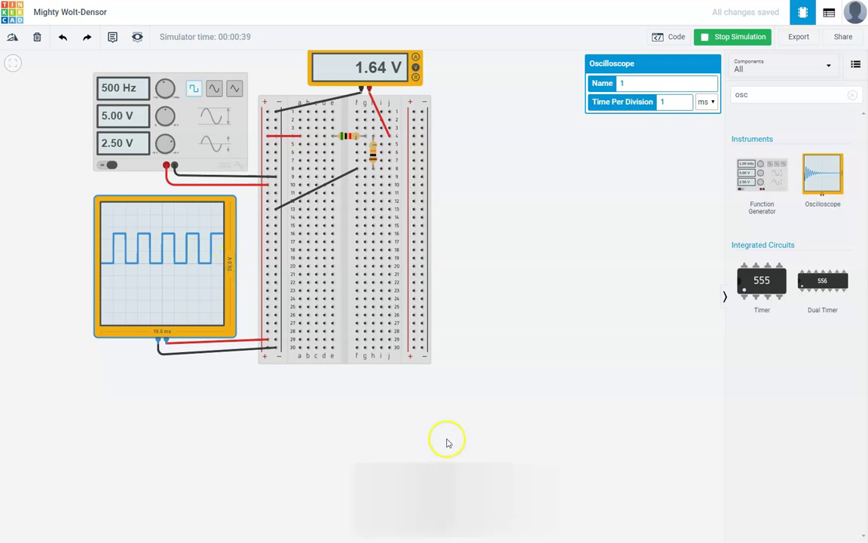
click(509, 477)
- Change the function generator's 500 Hz output from a square wave to a sine wave
click(222, 243)
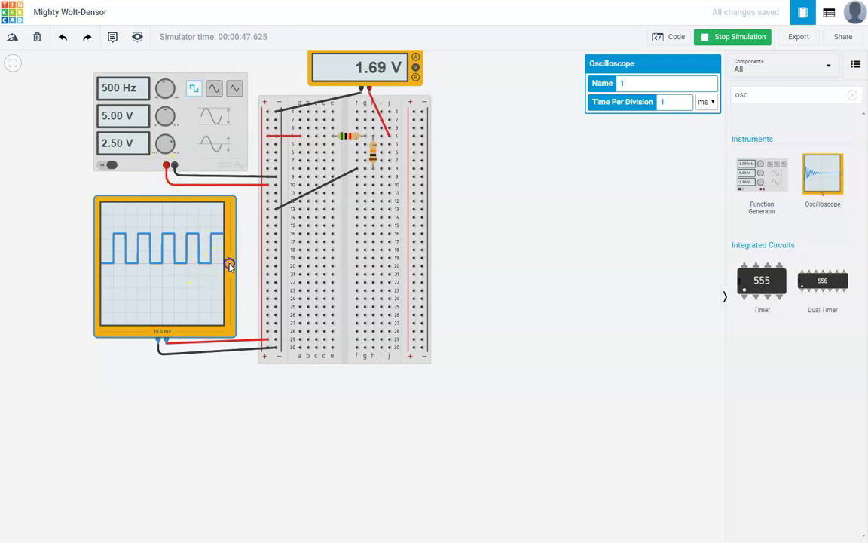
click(215, 89)
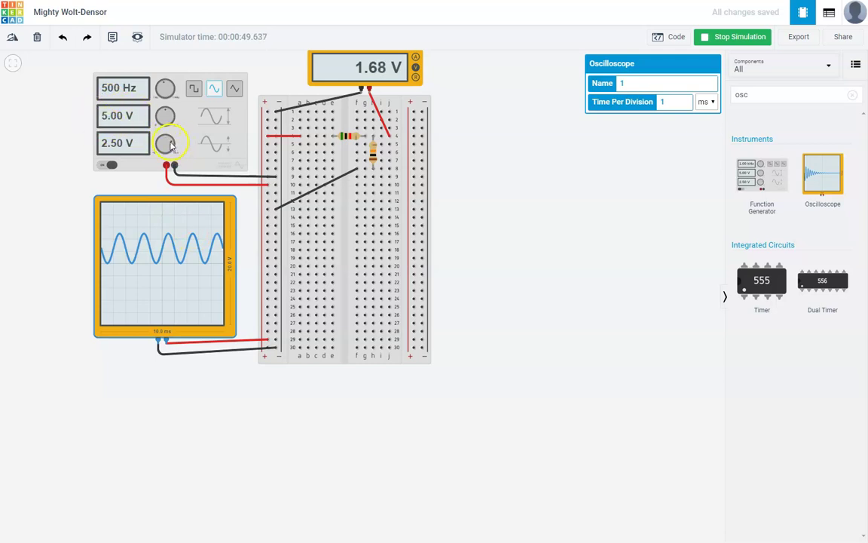
- Set the function generator's DC Offset to 0 V so the sine centres on zero
drag(171, 142, 164, 144)
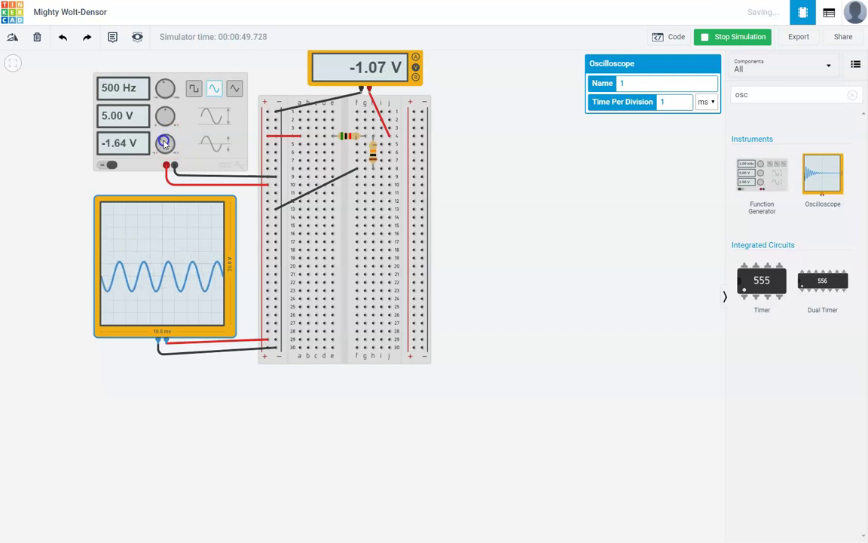
click(119, 142)
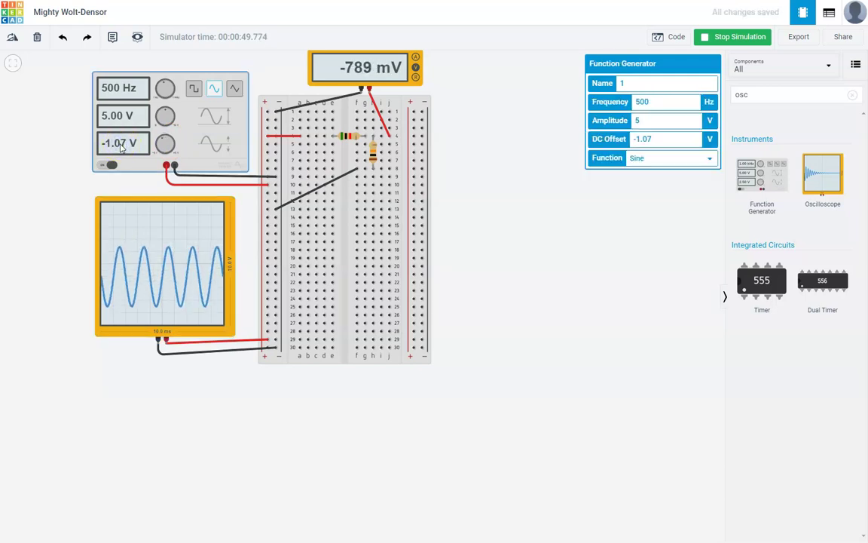
double_click(650, 140)
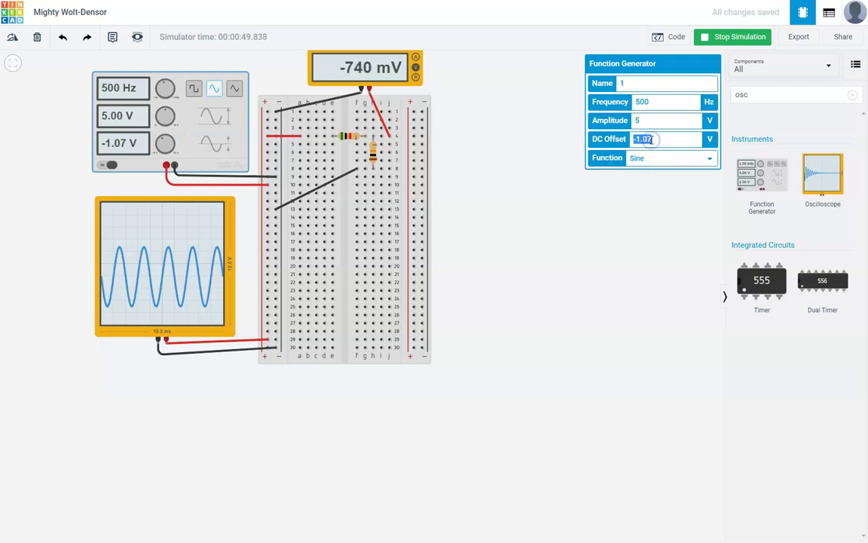
text(0)
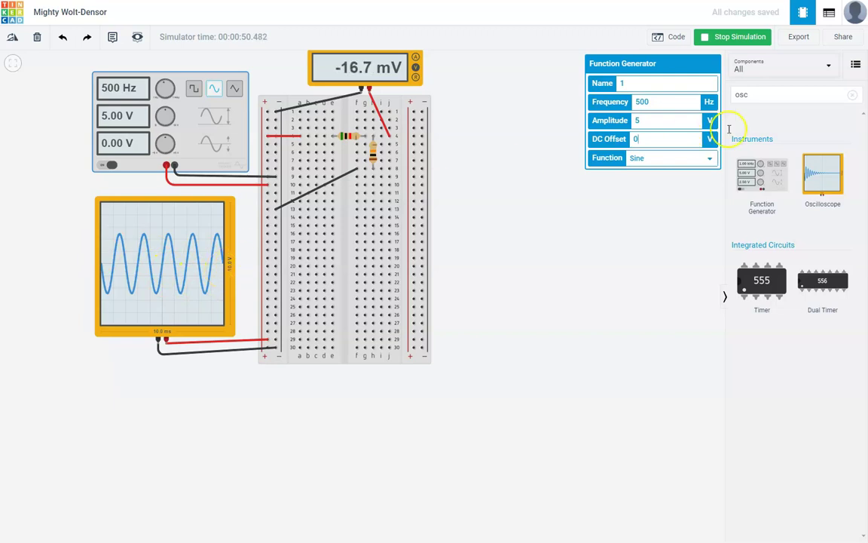
- Place a second oscilloscope at upper right, wired to the divider's row 4 output and the breadboard's left rail
drag(820, 172, 545, 197)
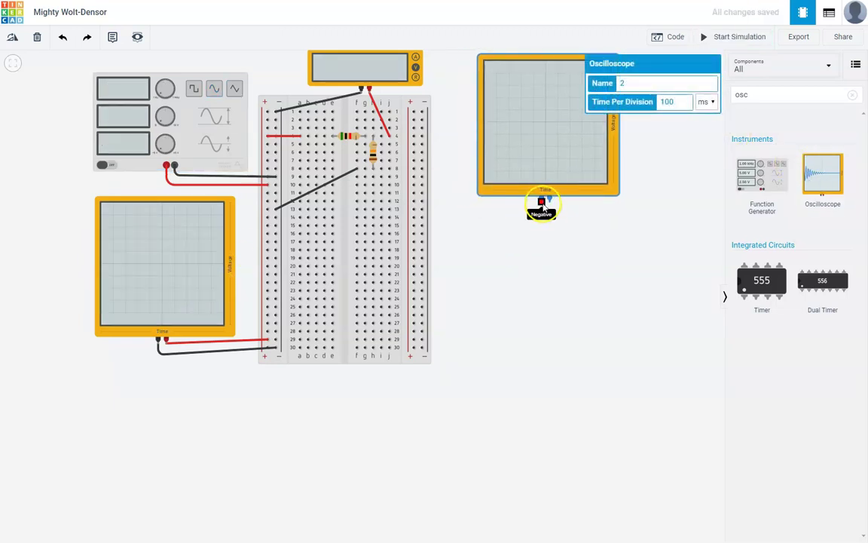
click(543, 199)
click(389, 136)
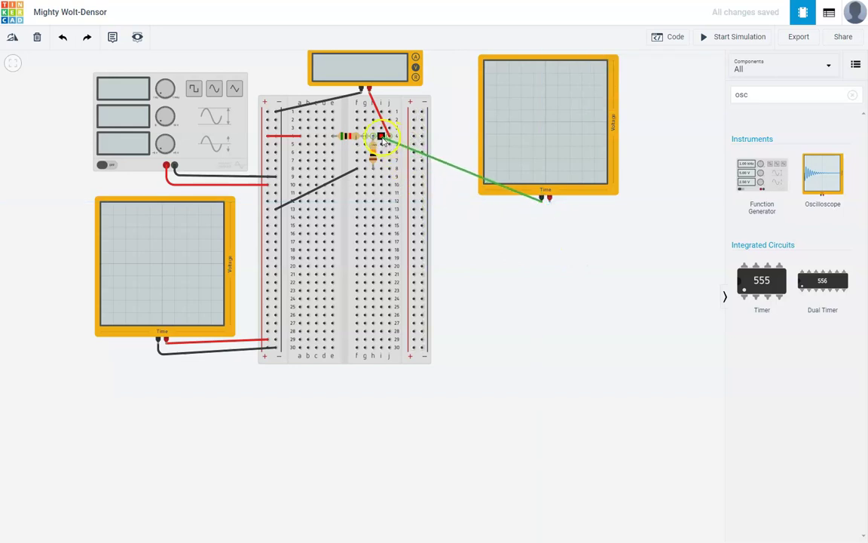
click(382, 137)
mouse_move(551, 208)
mouse_down()
mouse_move(330, 237)
mouse_move(277, 219)
mouse_up()
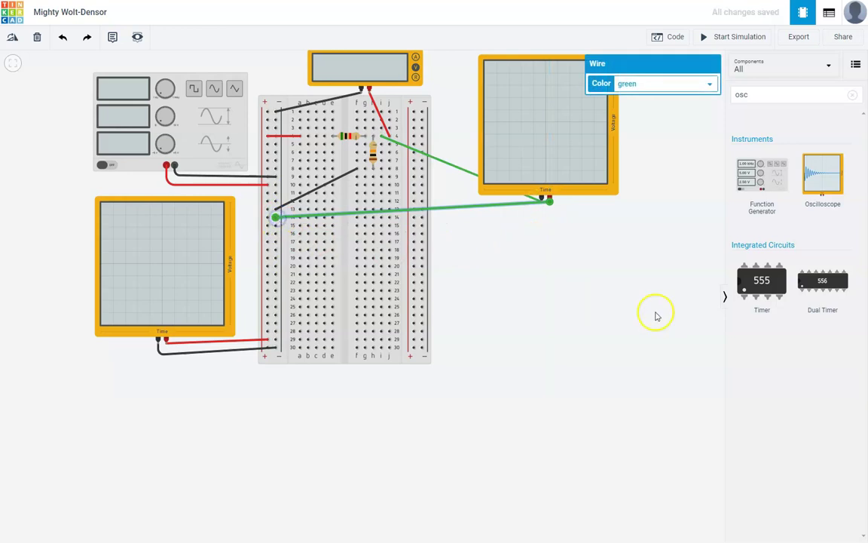
- Make the new scope's divider-output wire red and its ground wire black
click(667, 88)
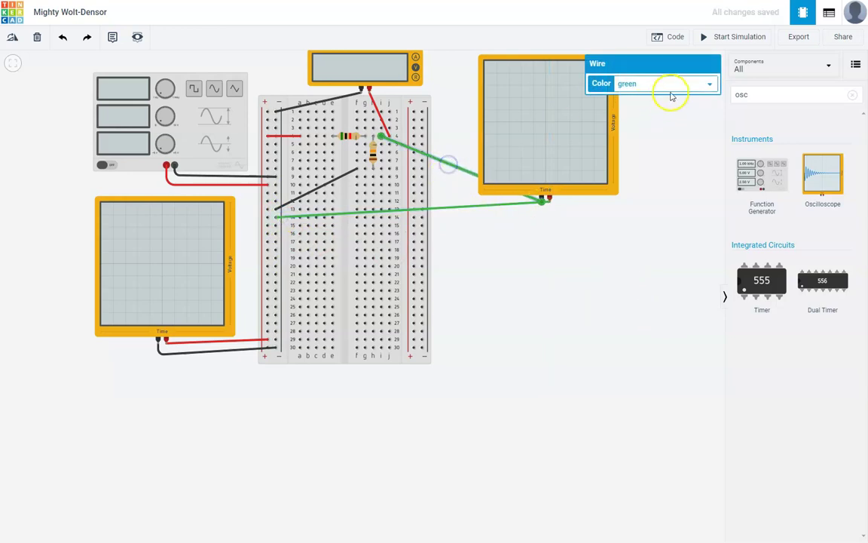
click(653, 104)
click(496, 204)
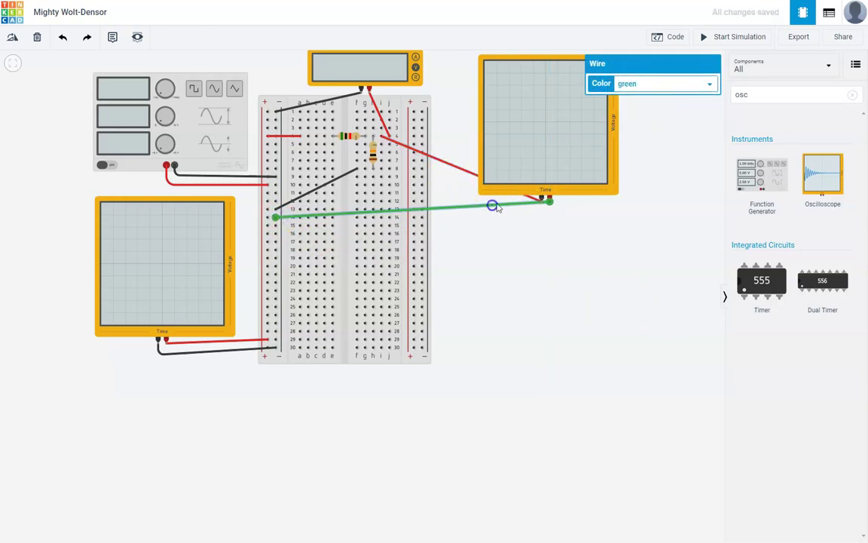
click(670, 88)
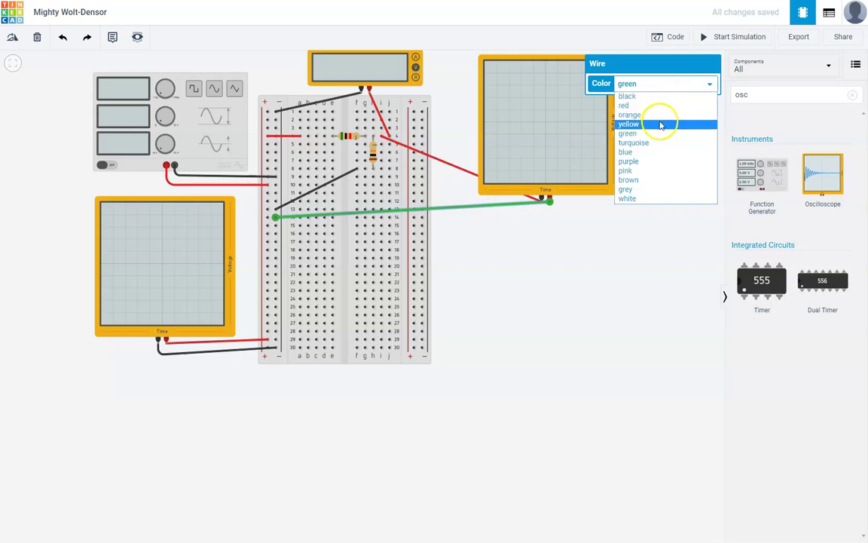
click(650, 97)
click(600, 268)
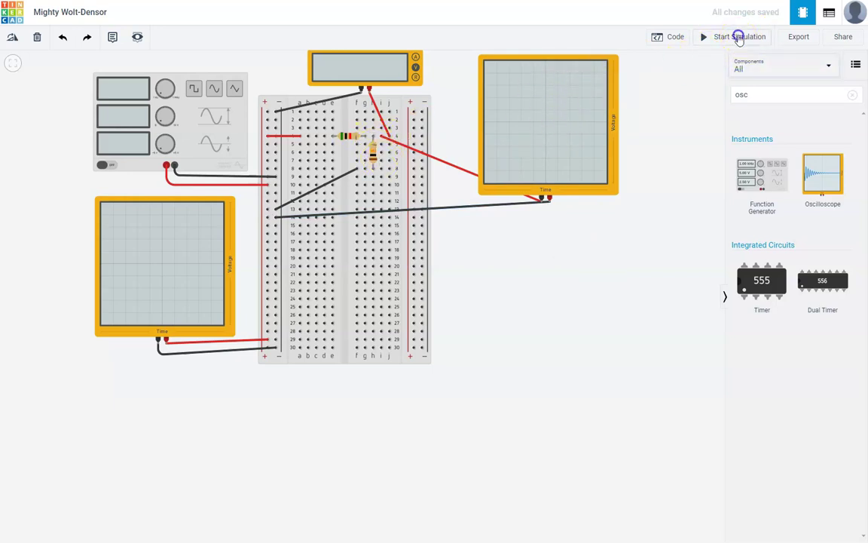
- Delete the multimeter from the circuit and restart the simulation
click(738, 37)
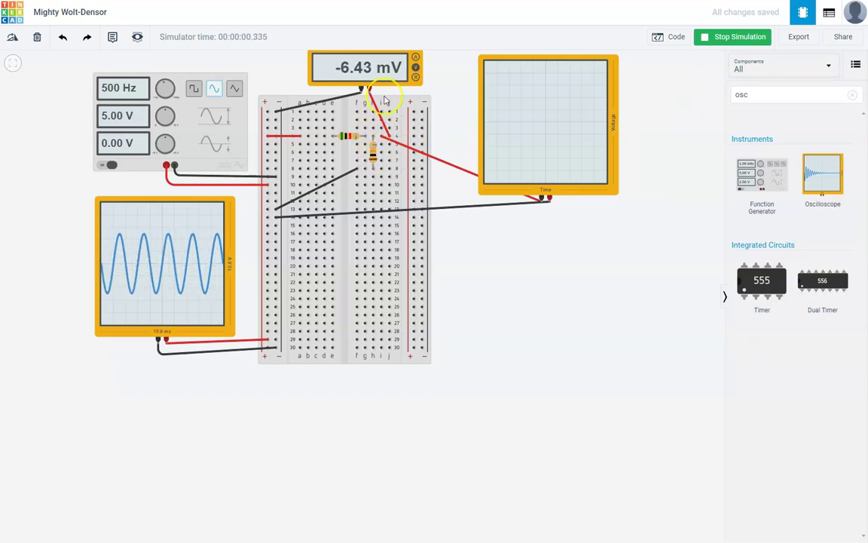
click(368, 77)
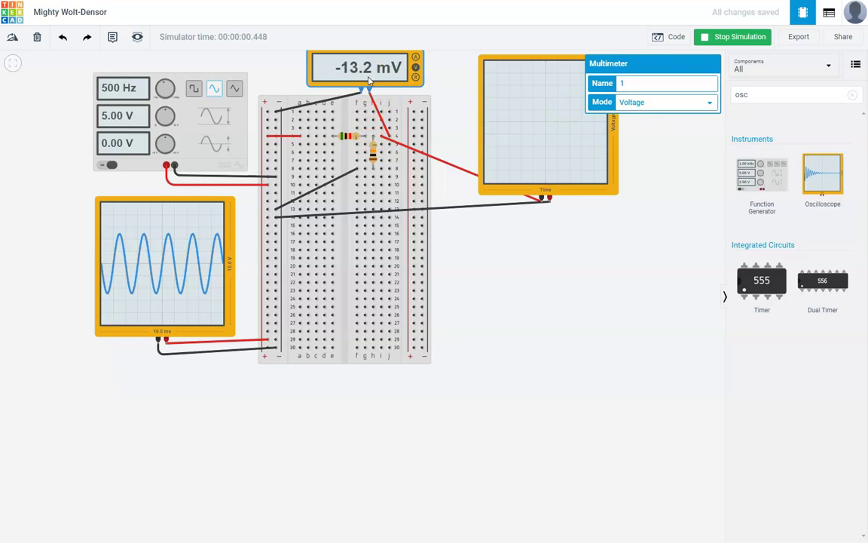
key(Delete)
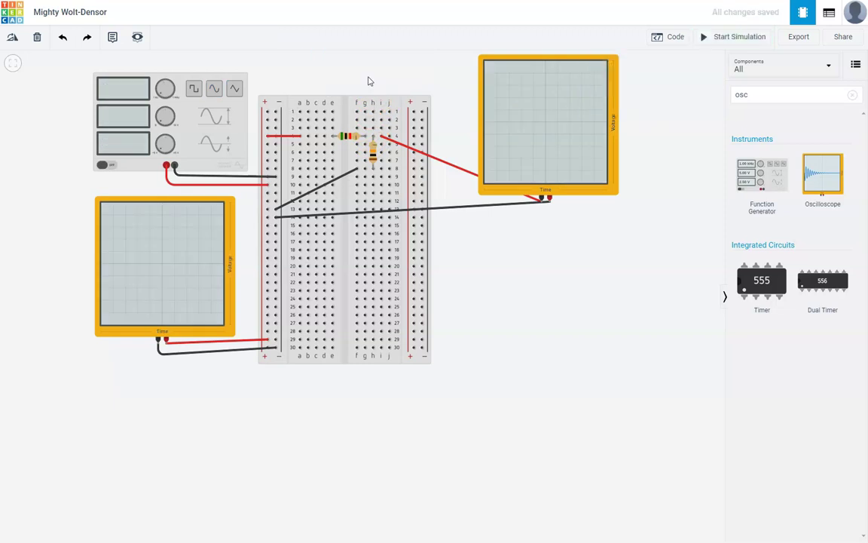
click(722, 37)
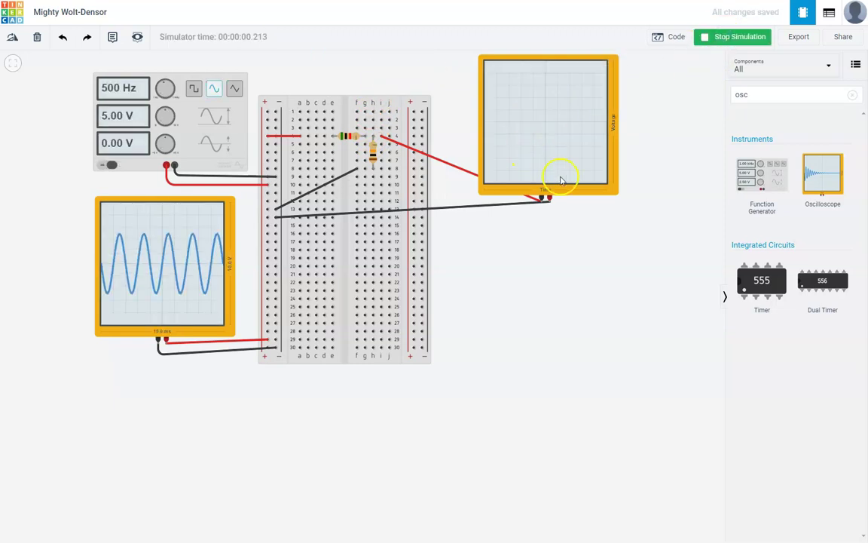
- Set the output oscilloscope's time per division to 1 ms
click(611, 182)
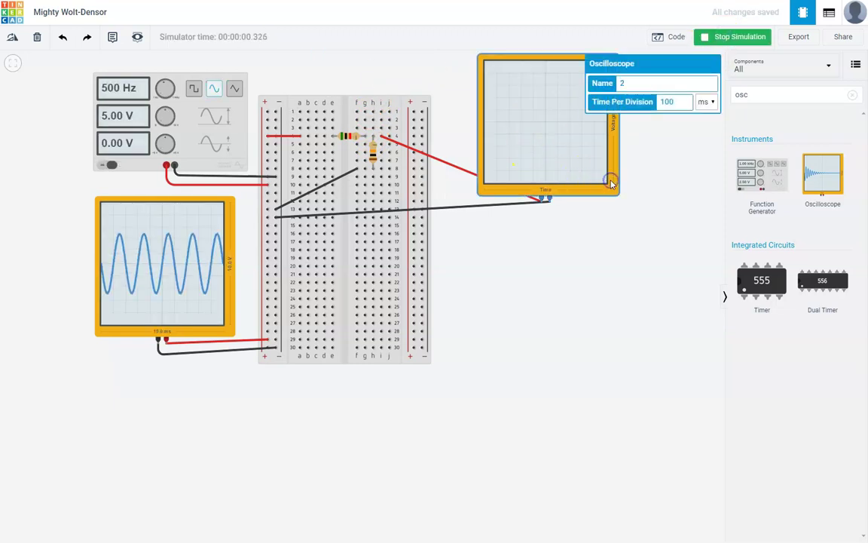
double_click(666, 101)
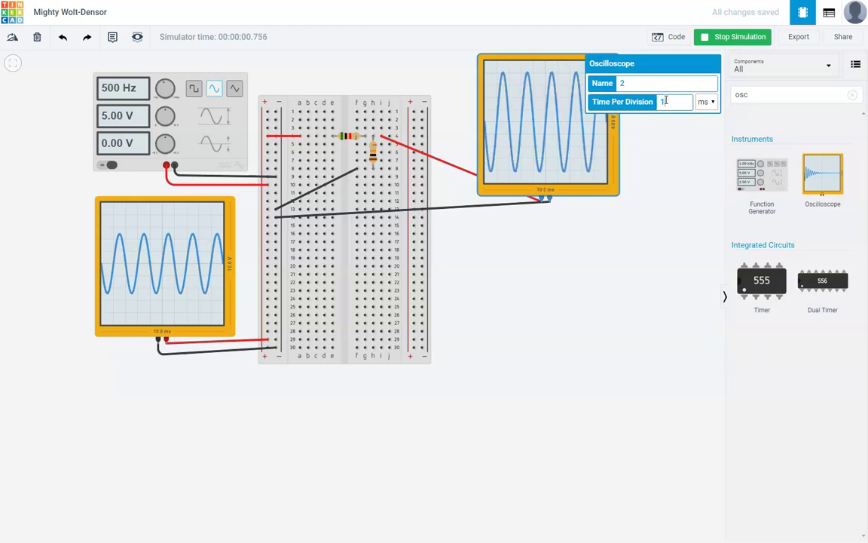
click(669, 135)
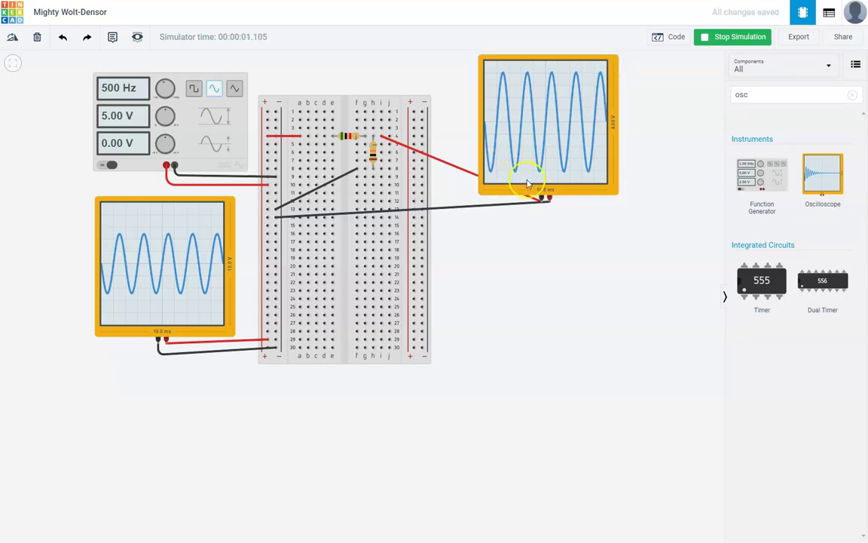